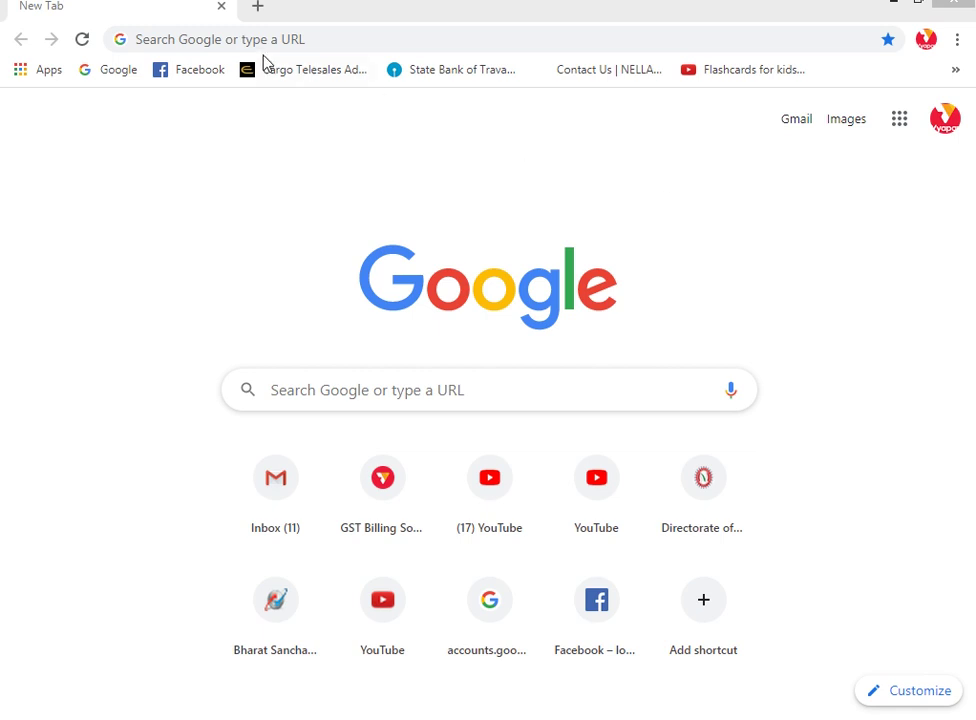
Step: Focus the Chrome address bar on the New Tab page to show recent searches
left_click(201, 45)
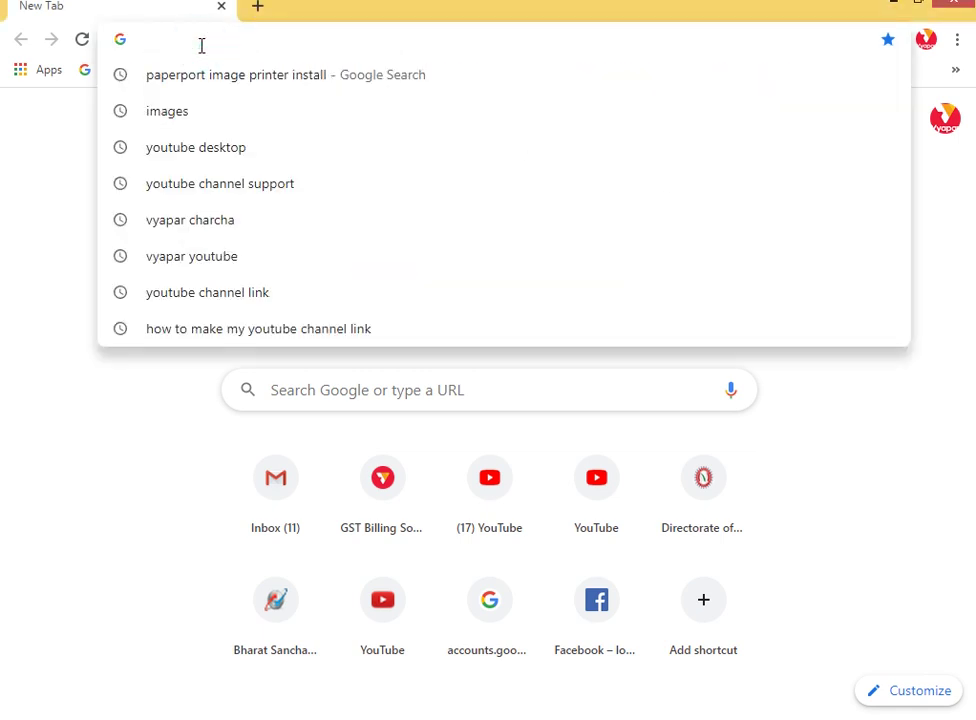
type("www.vy")
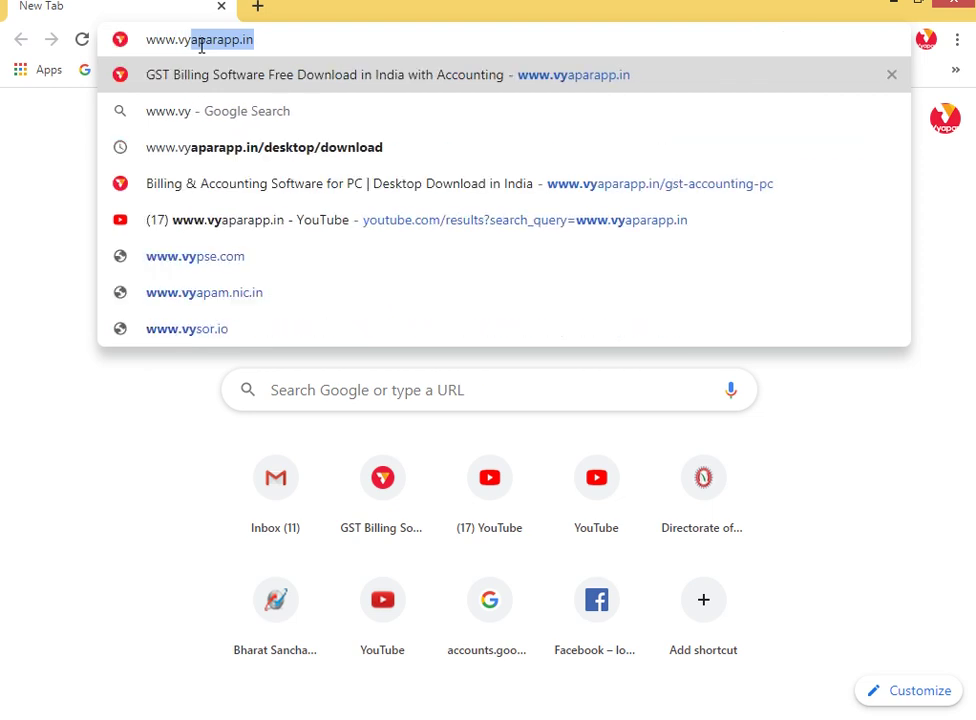
type("apar")
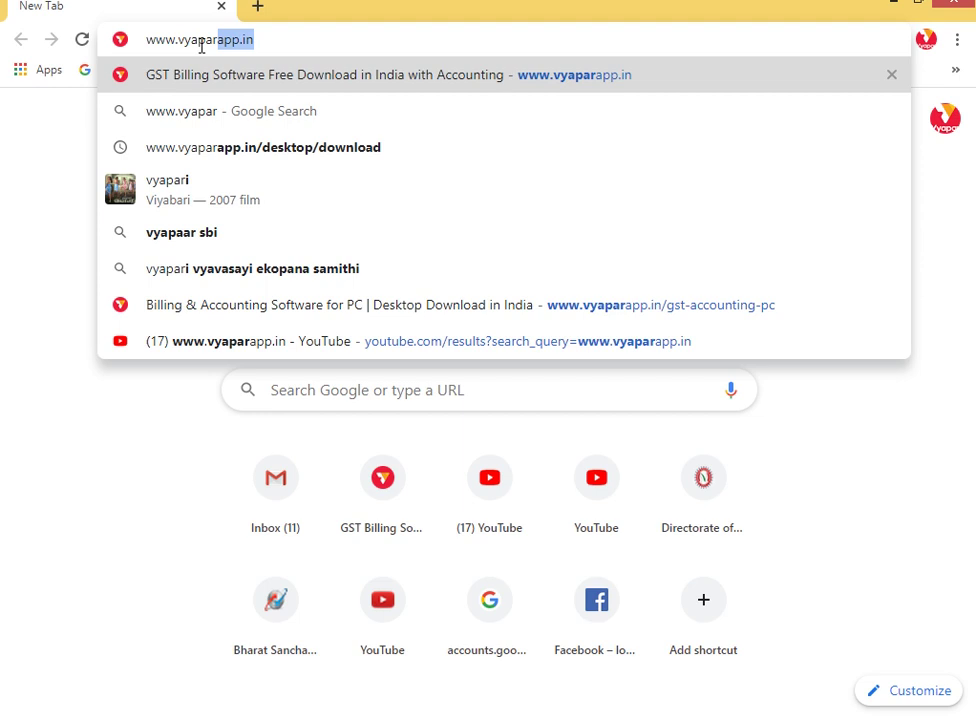
type("app")
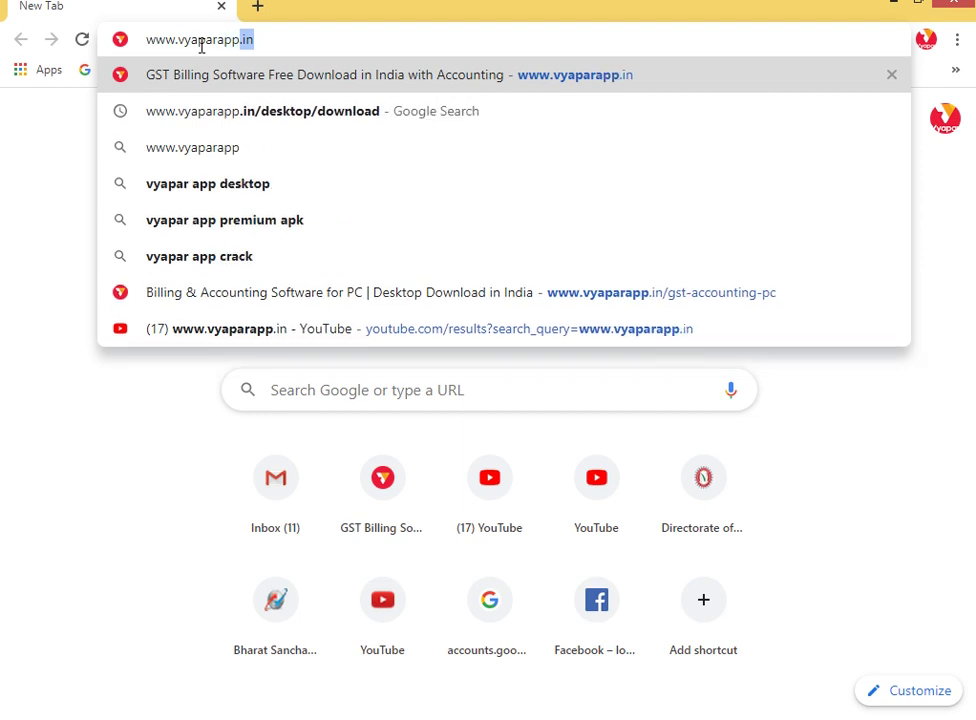
type(".in")
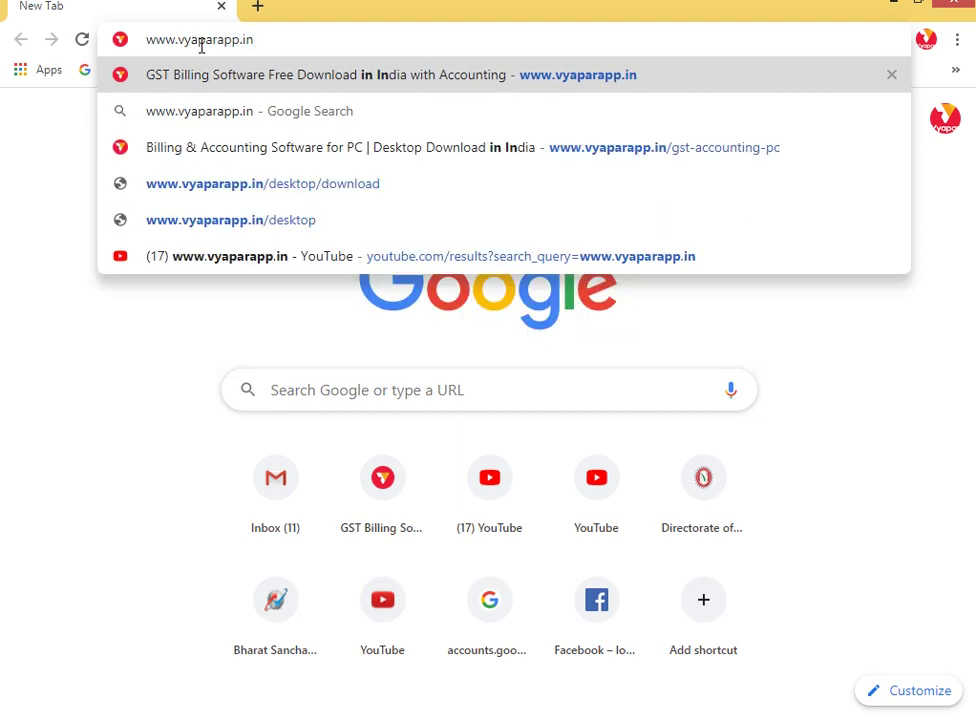
left_click(263, 80)
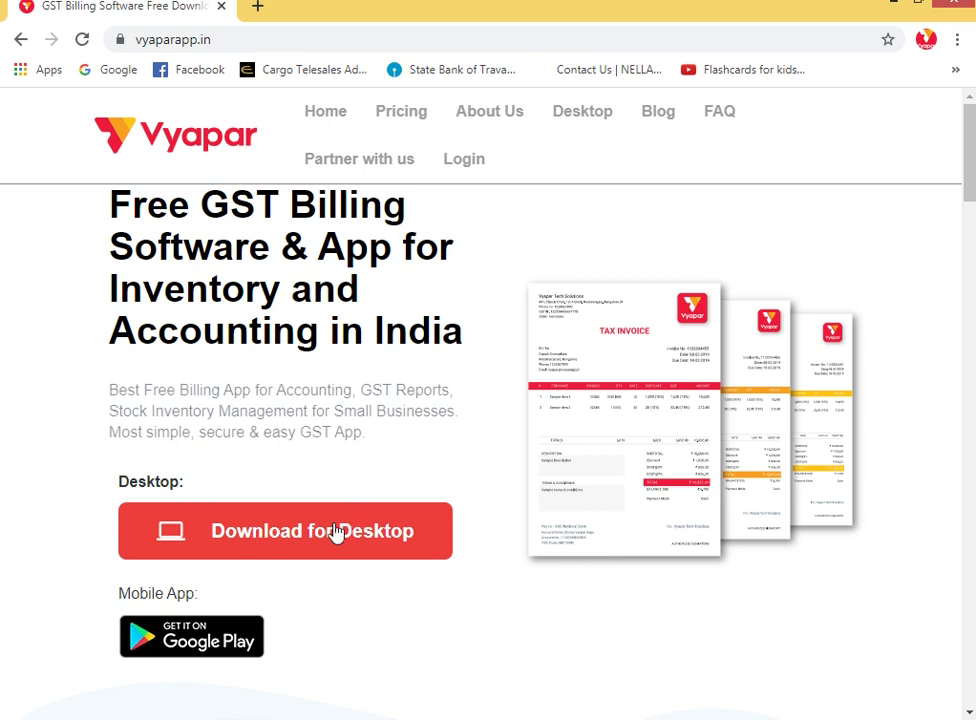
left_click(336, 531)
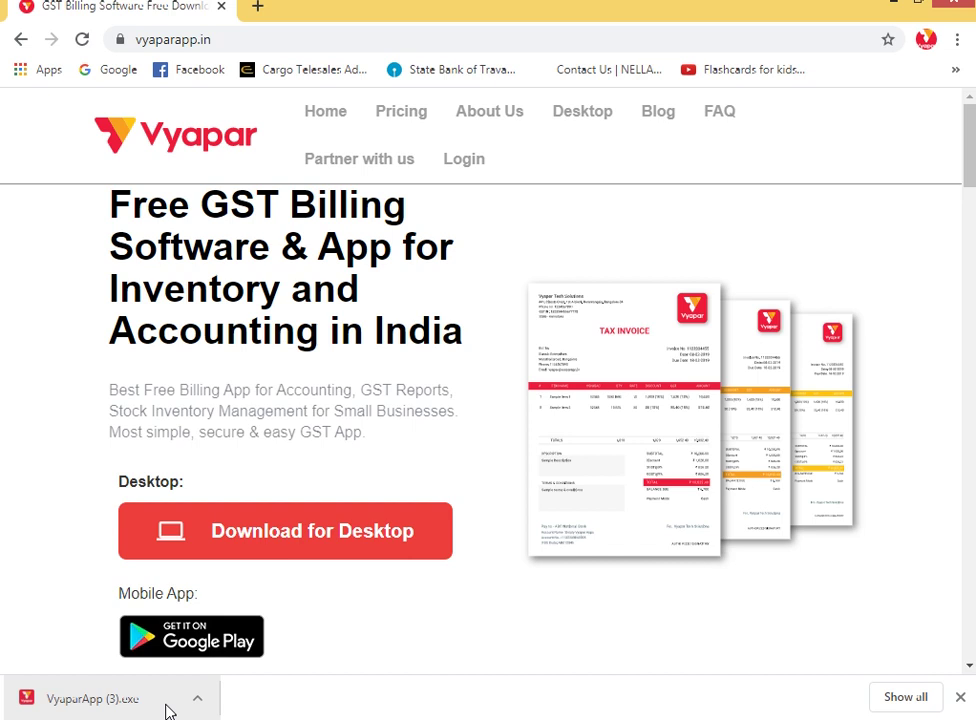
Step: Run the downloaded VyaparApp.exe installer so Vyapar opens at its Login screen
left_click(168, 710)
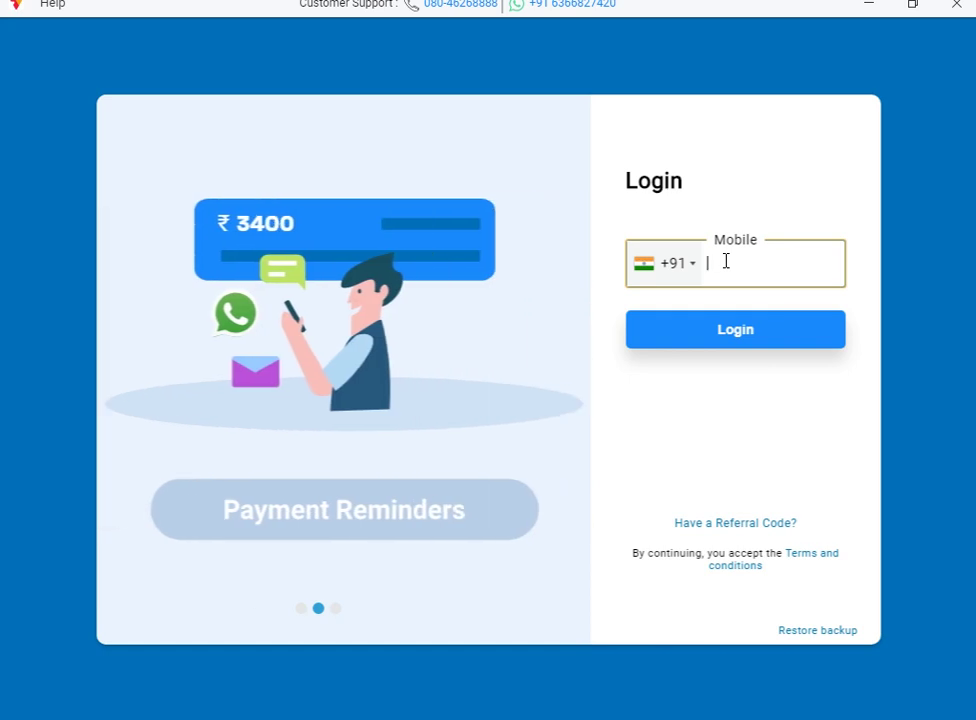
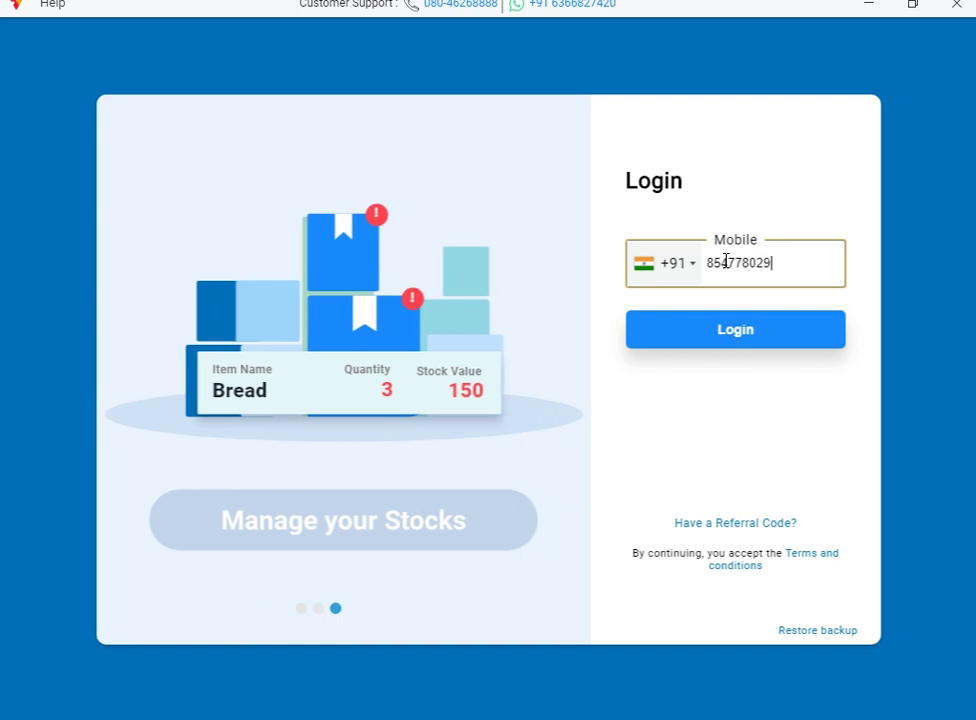
Step: Log in with the mobile number and a referral code to create a new company
left_click(758, 523)
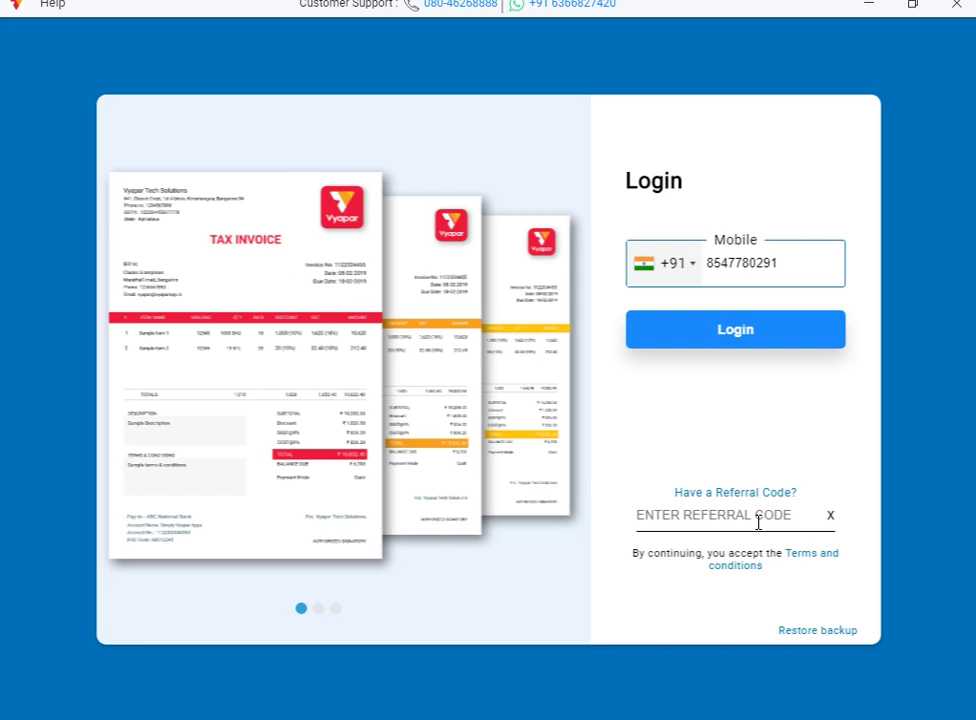
left_click(734, 523)
left_click(732, 512)
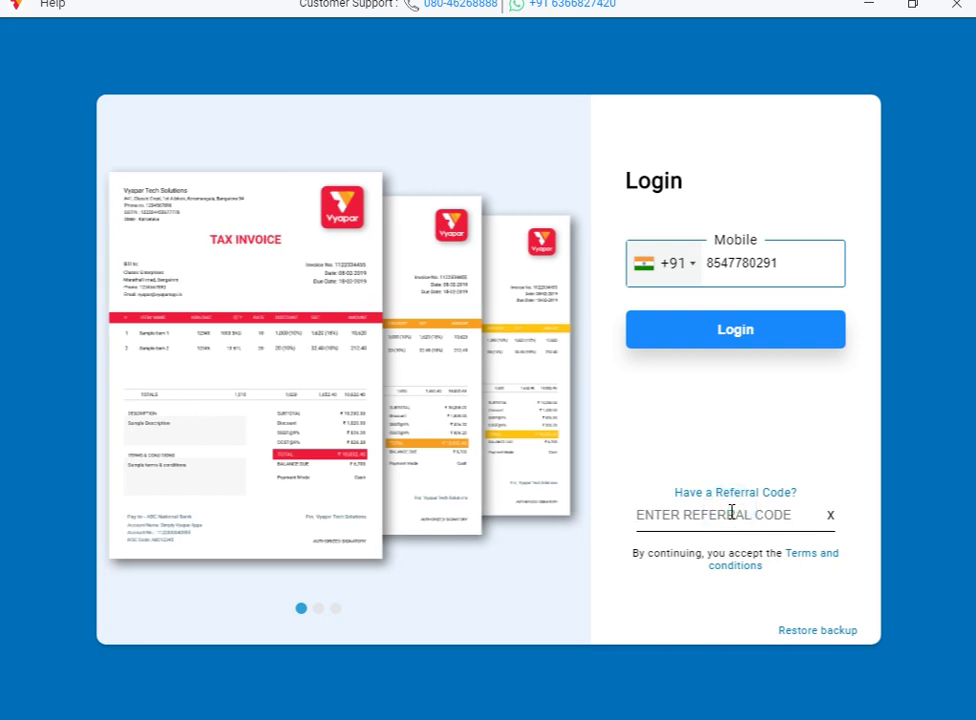
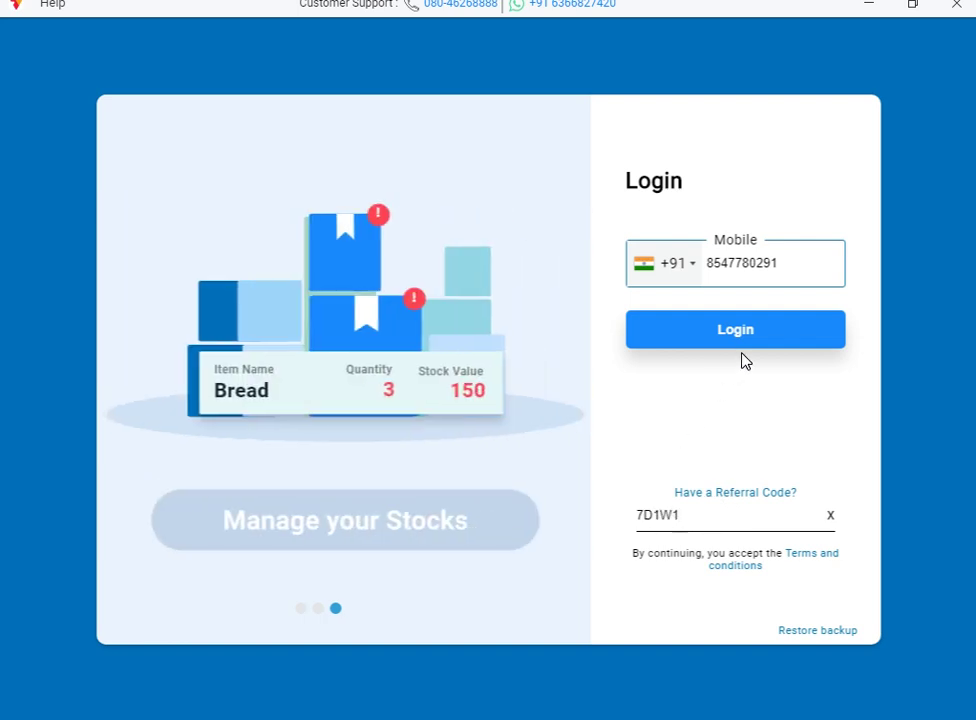
left_click(752, 330)
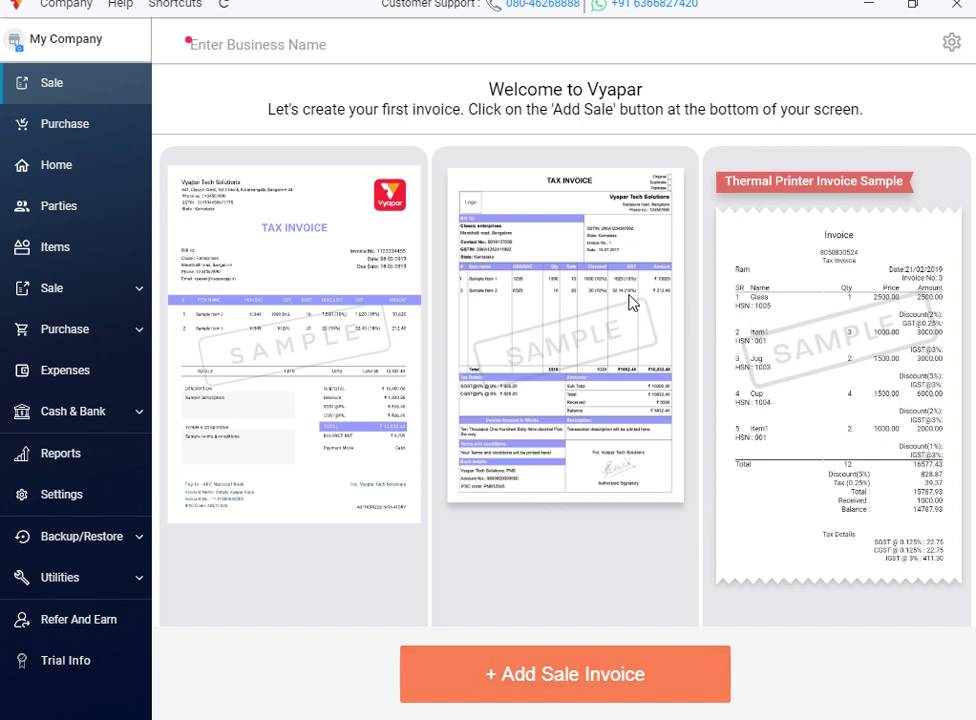
Step: Save the business name as DEMO-VYAPAR and bring up its Edit Firm details
left_click(201, 46)
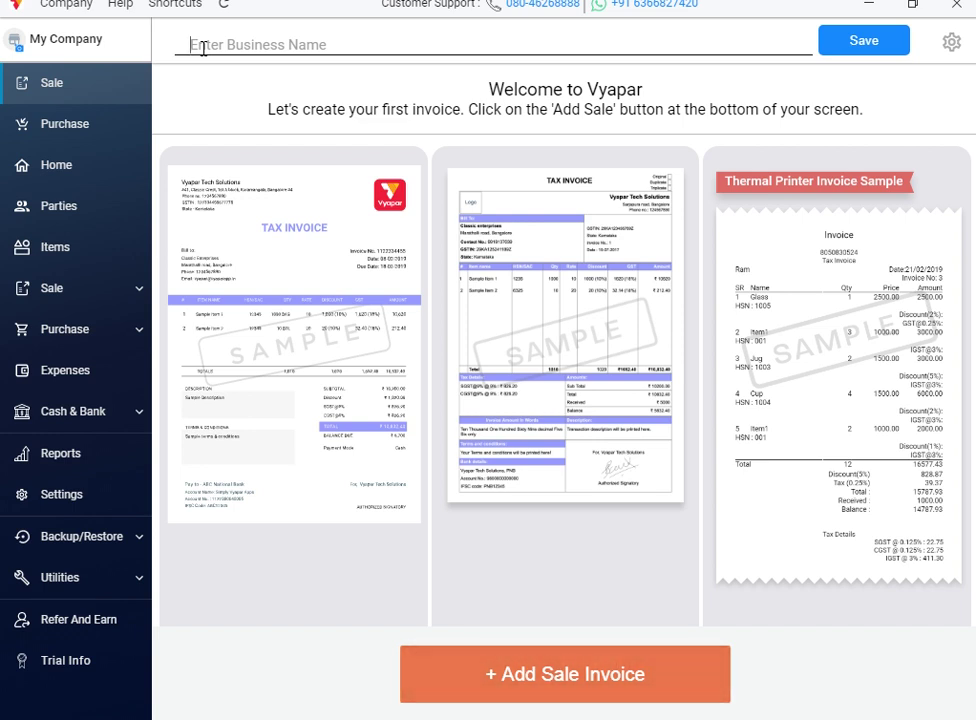
type("de")
key("BackSpace")
key("BackSpace")
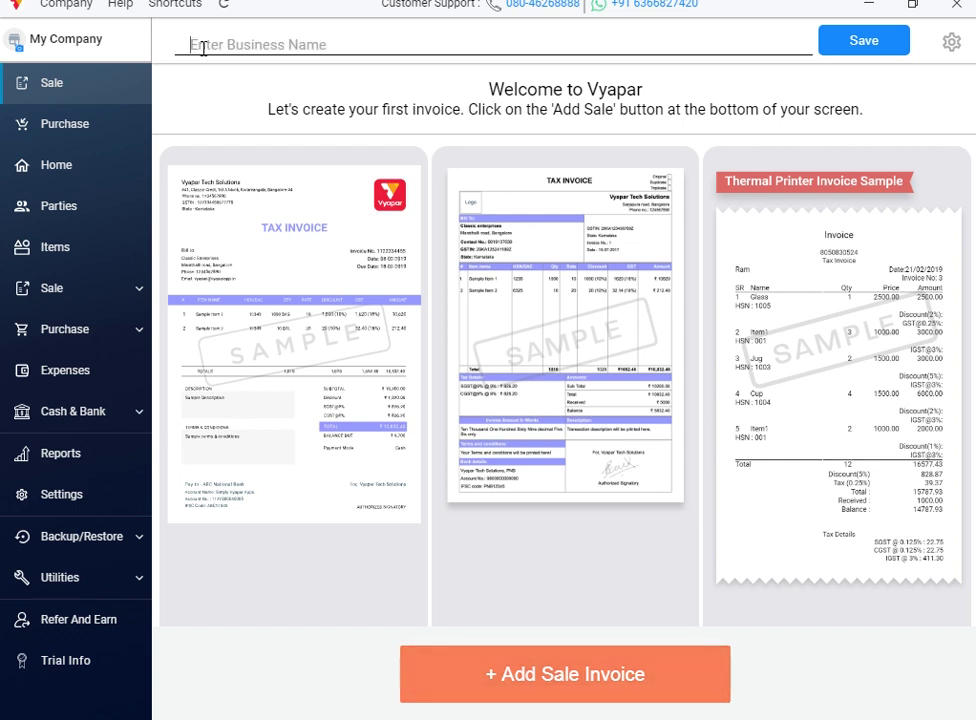
type("DEMO")
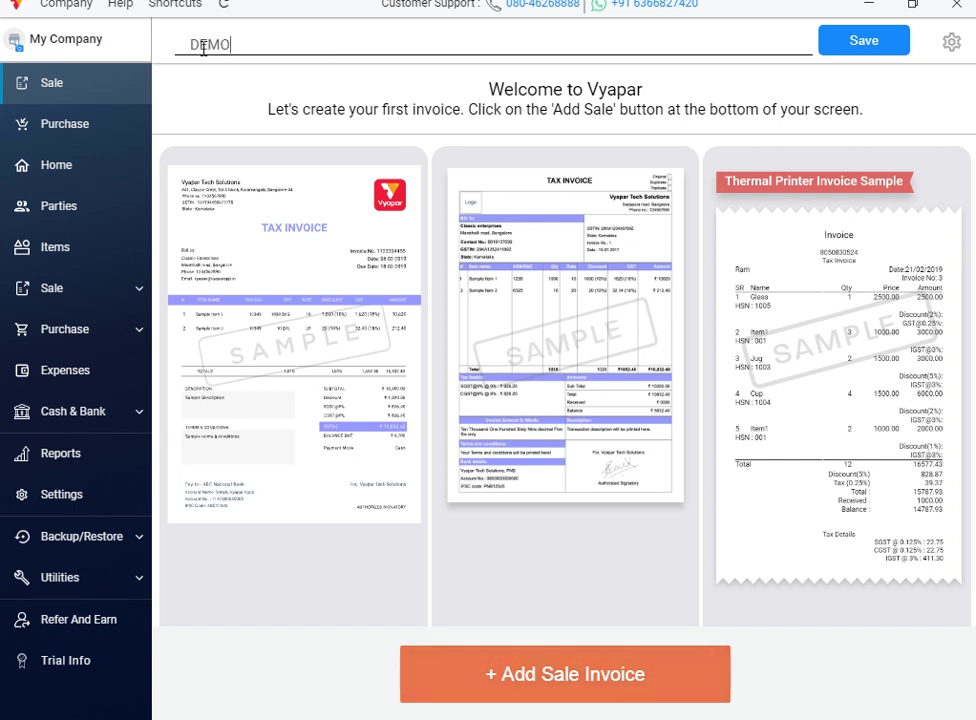
type("-")
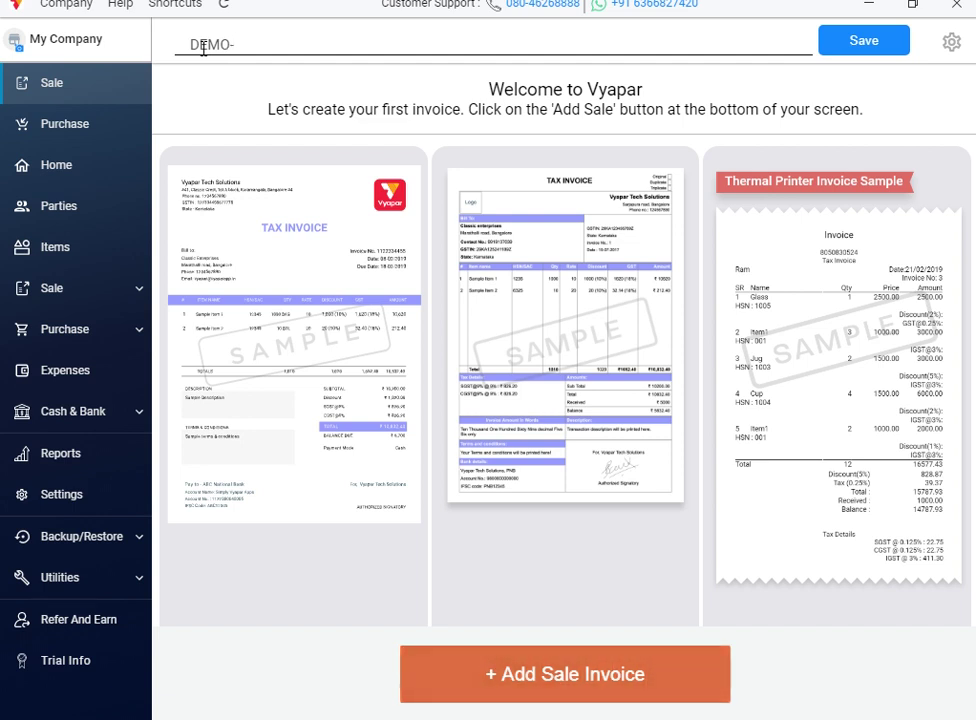
type("VYAPAR")
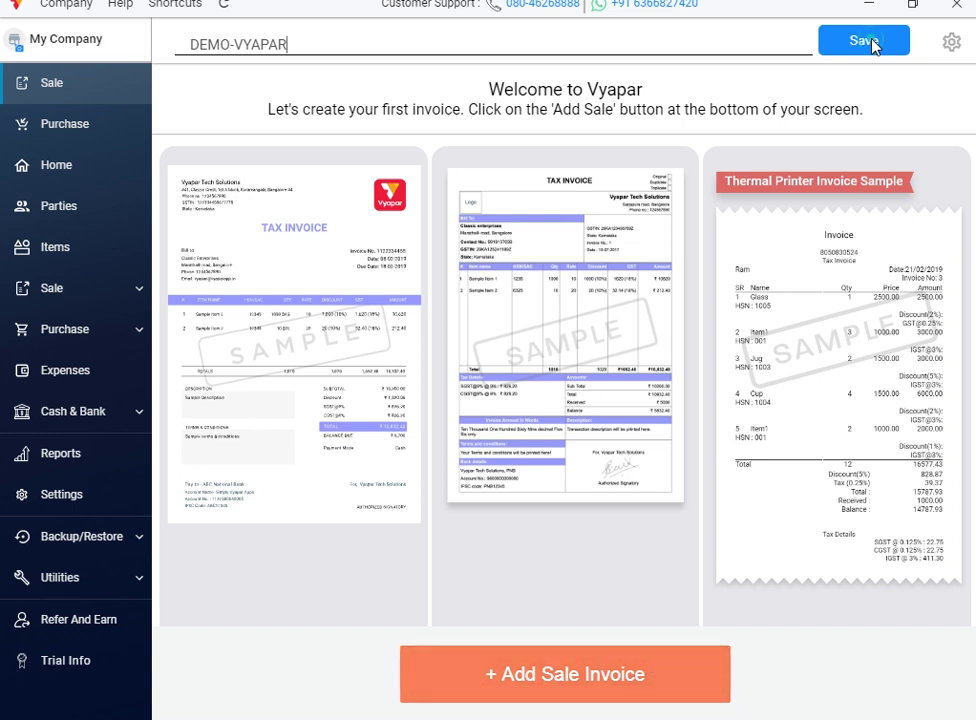
left_click(873, 45)
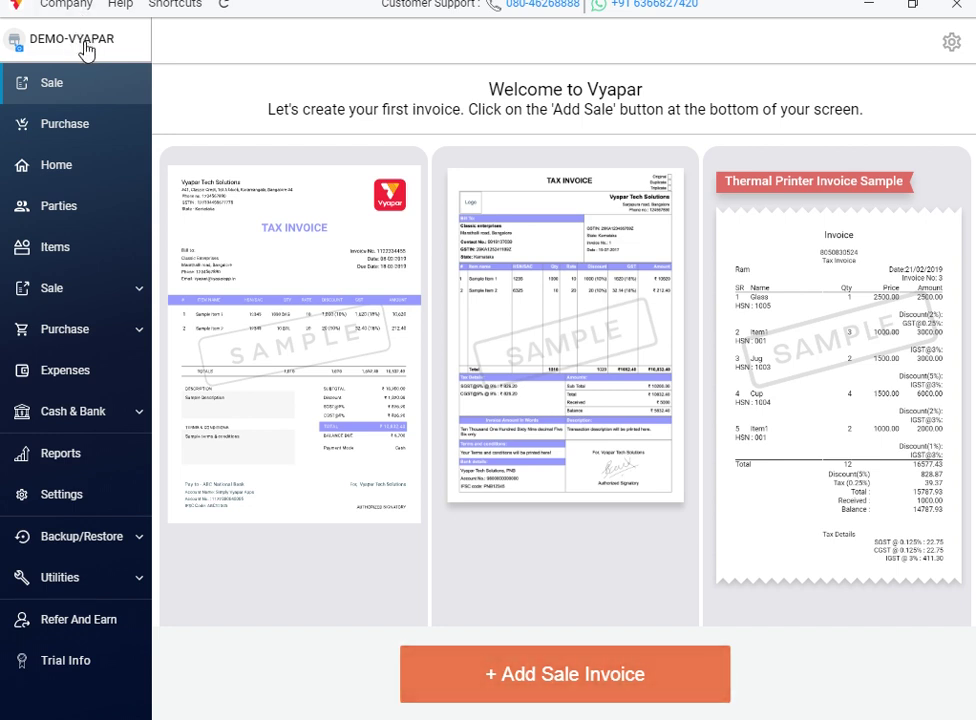
left_click(85, 48)
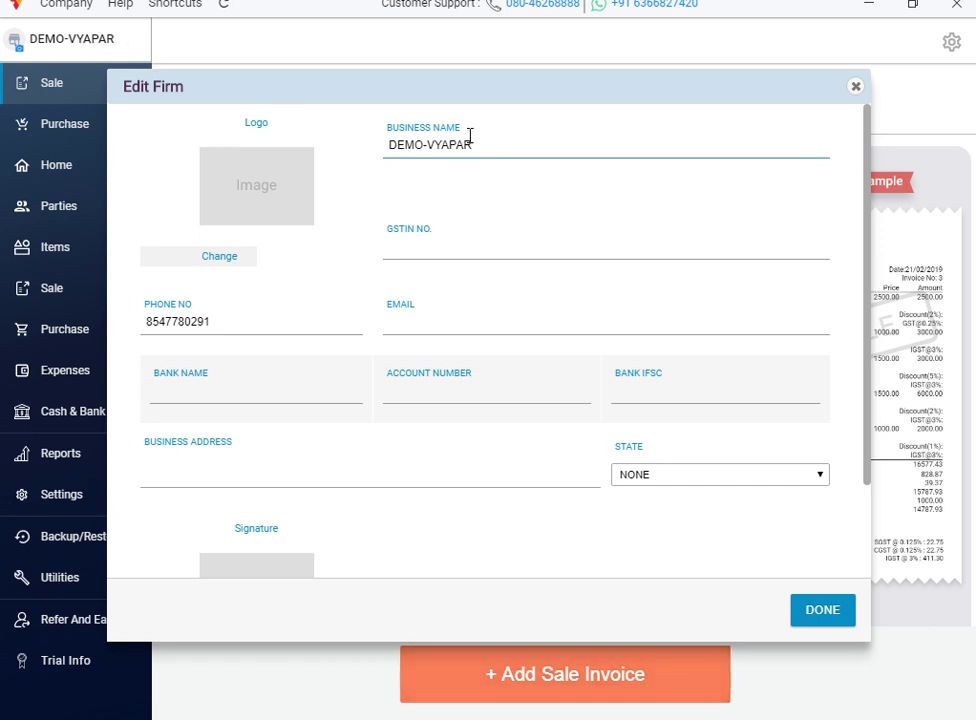
Step: Leave the GSTIN empty and enter the firm's business e-mail address
left_click(431, 242)
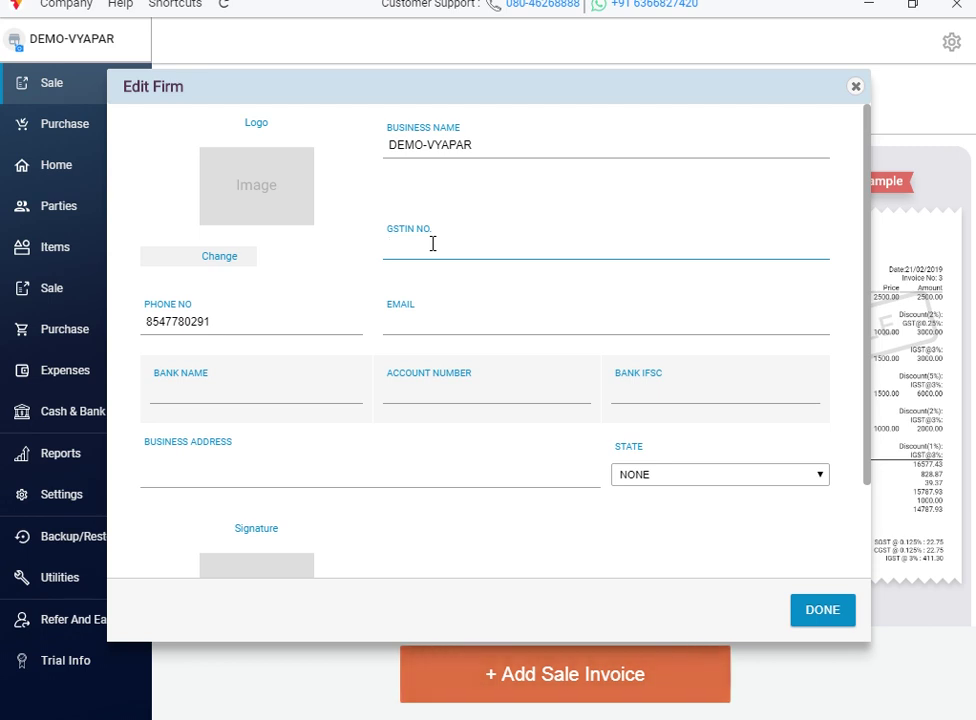
type("32")
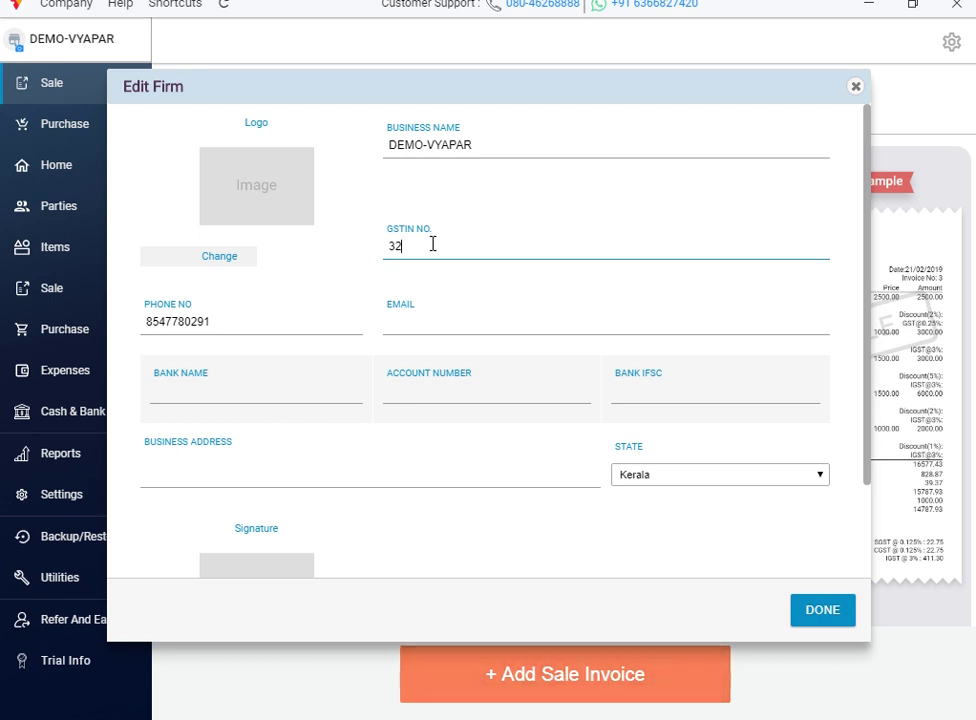
key("BackSpace")
key("BackSpace")
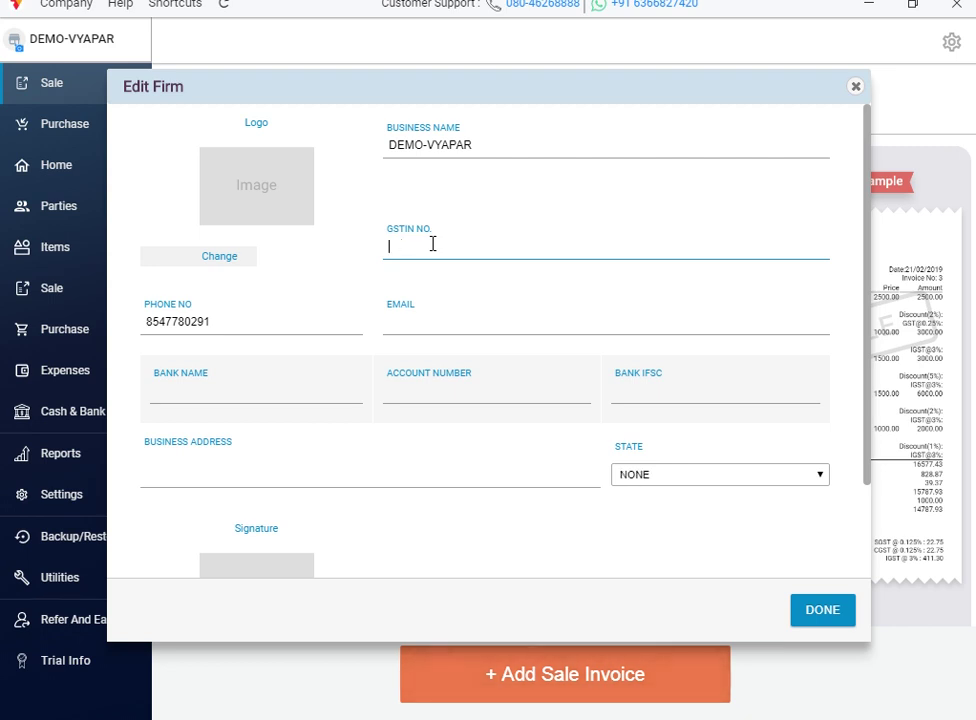
left_click(425, 320)
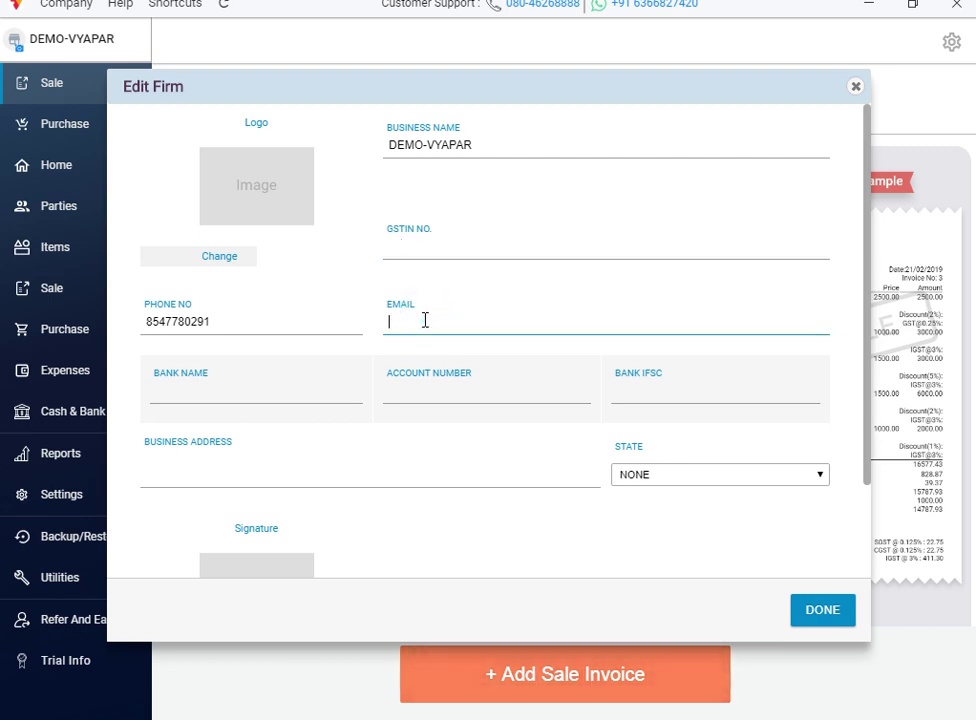
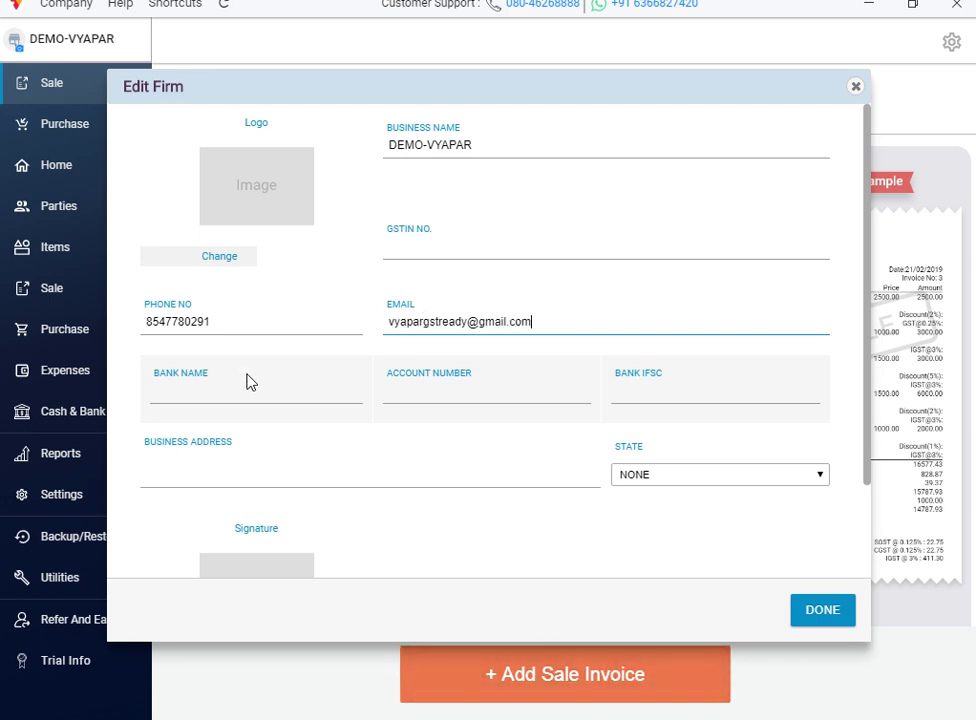
Step: Enter bank name SIB-TCR-KURKANCHERY, the bank account number and the IFSC code
left_click(215, 391)
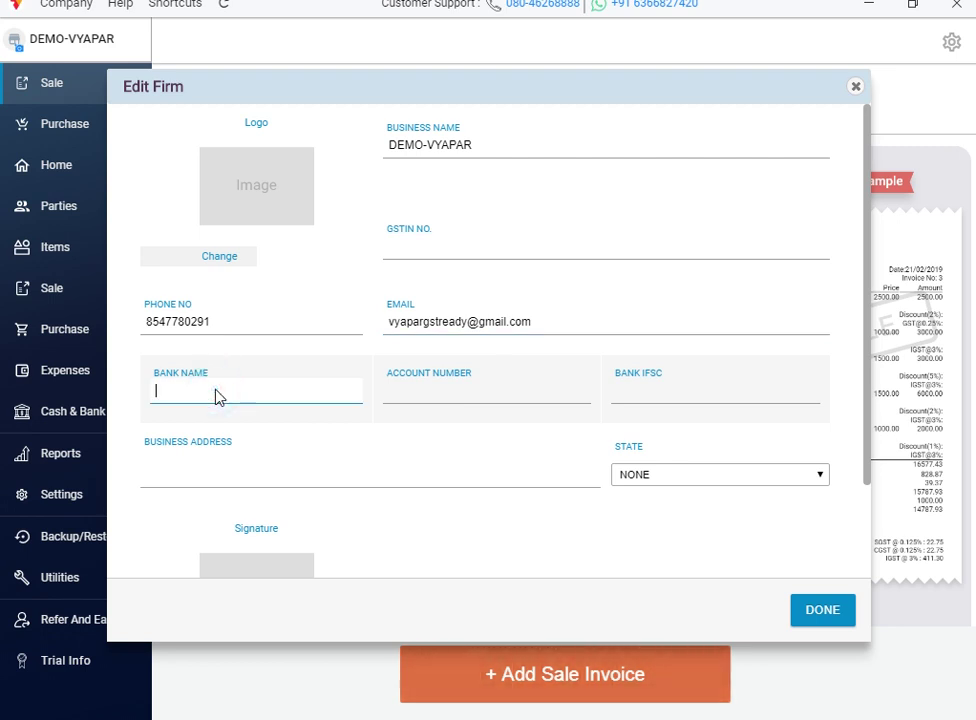
type("si")
type("s")
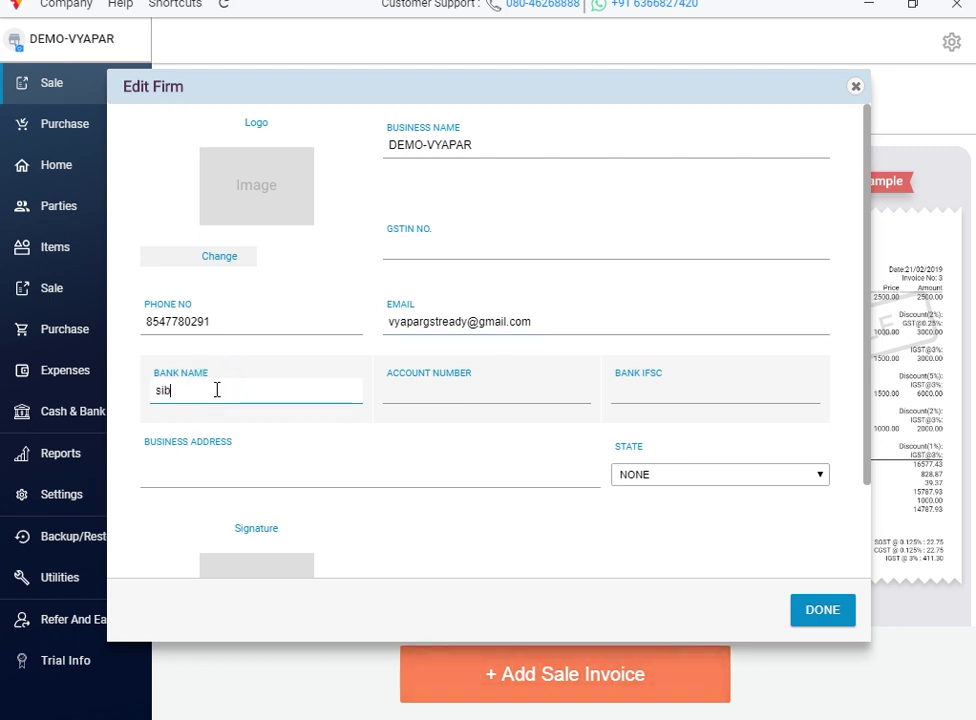
key("BackSpace")
key("BackSpace")
key("BackSpace")
type("SI")
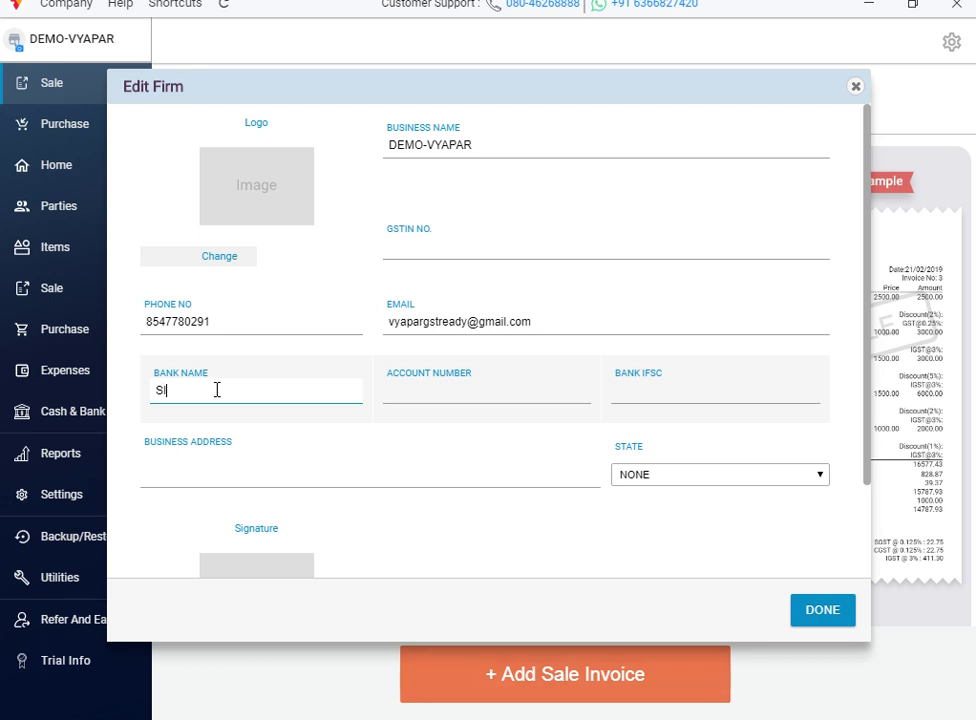
type("B-")
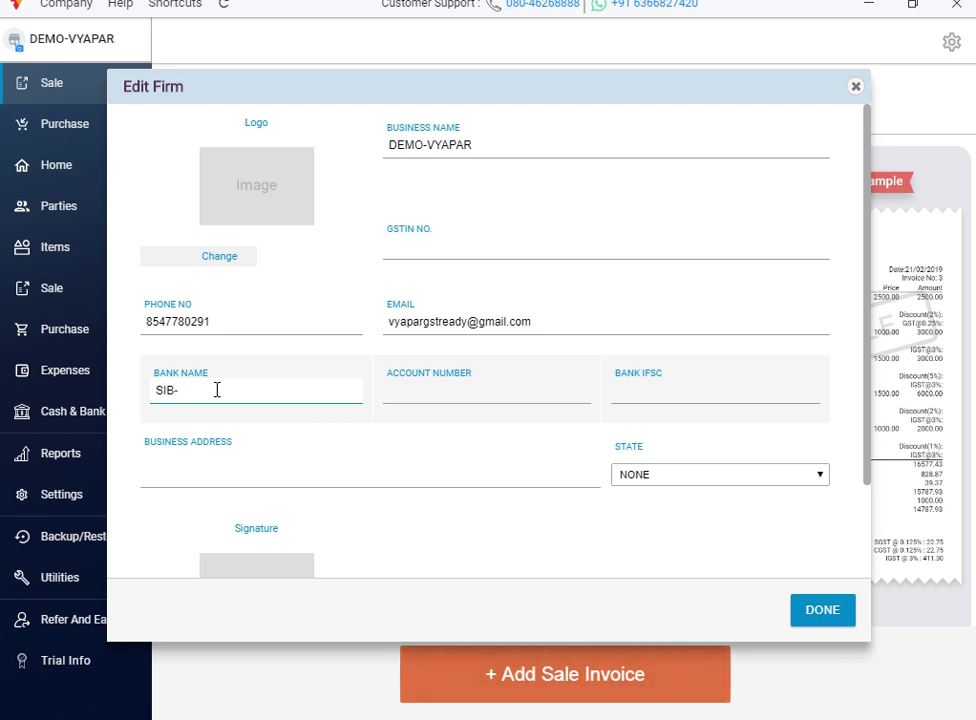
type("TCR")
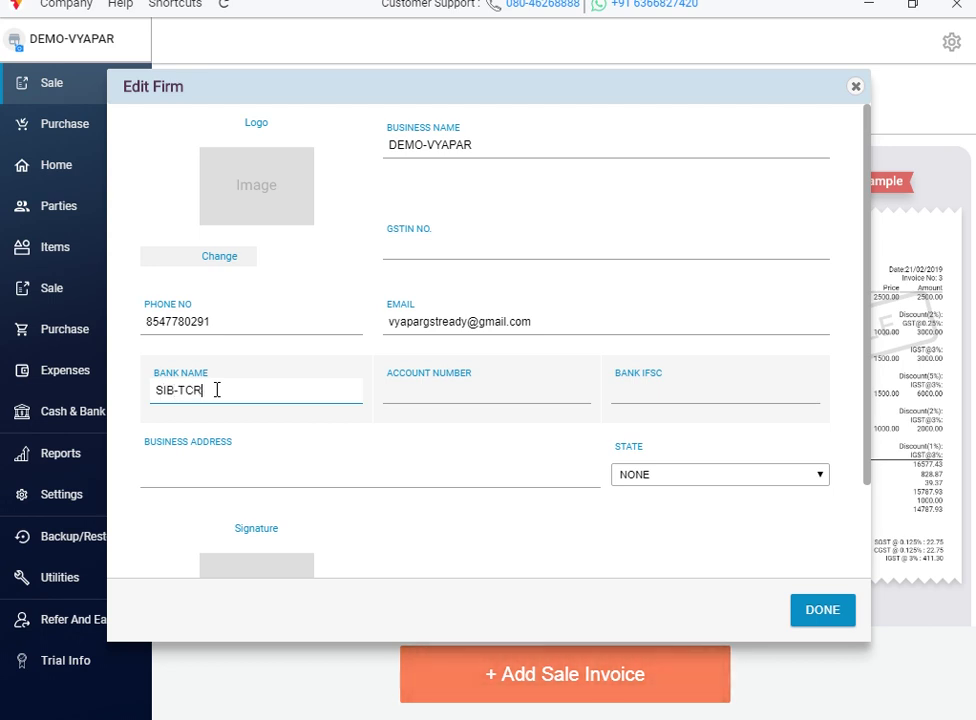
type("-KURKANCHERY")
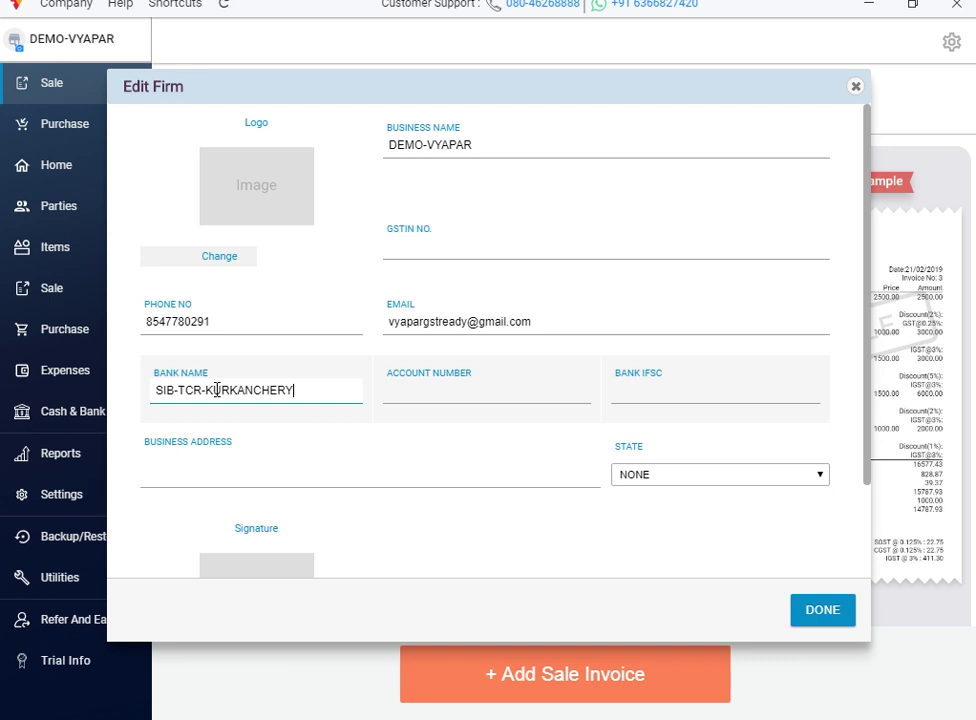
left_click(406, 390)
type("1234566")
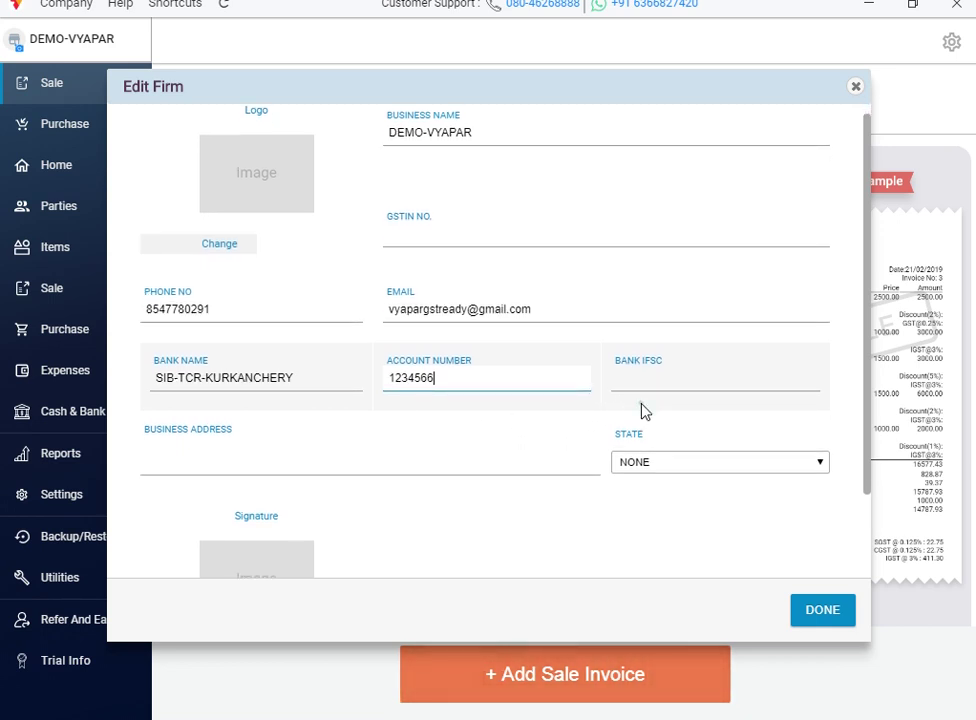
scroll(641, 408, "down", 1)
left_click(650, 282)
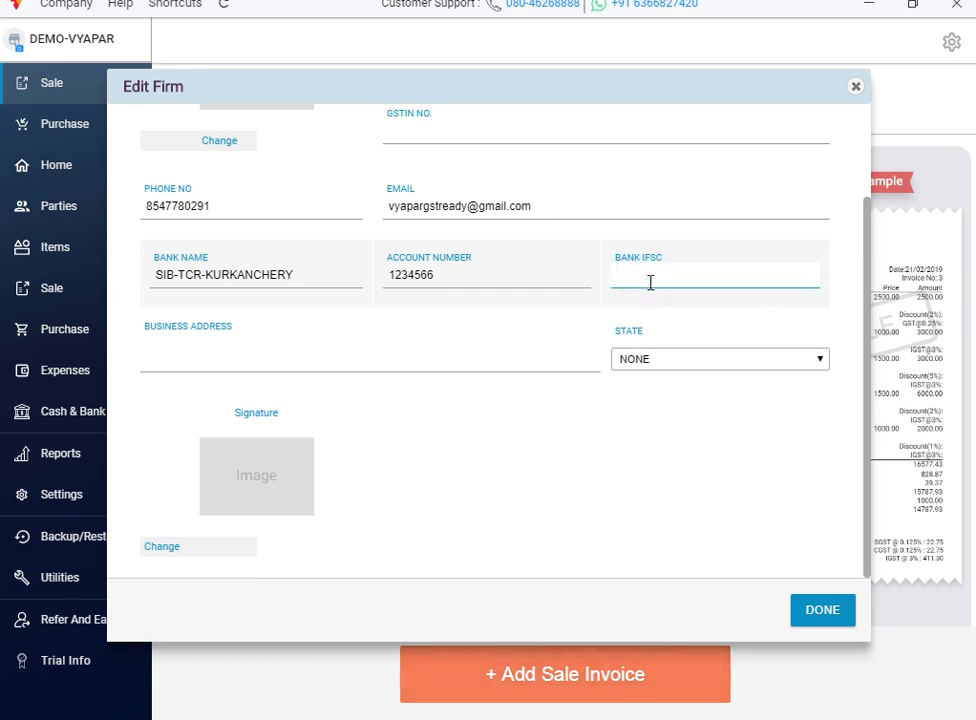
type("SBI12345")
Step: Type the business address with its complex, area, town and PIN code
left_click(250, 342)
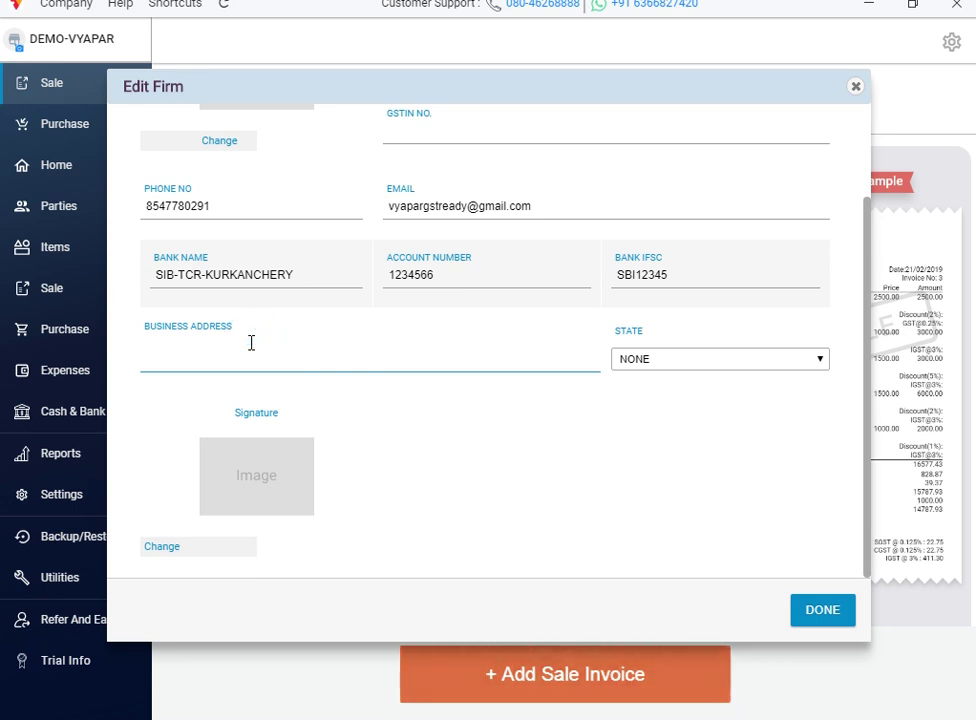
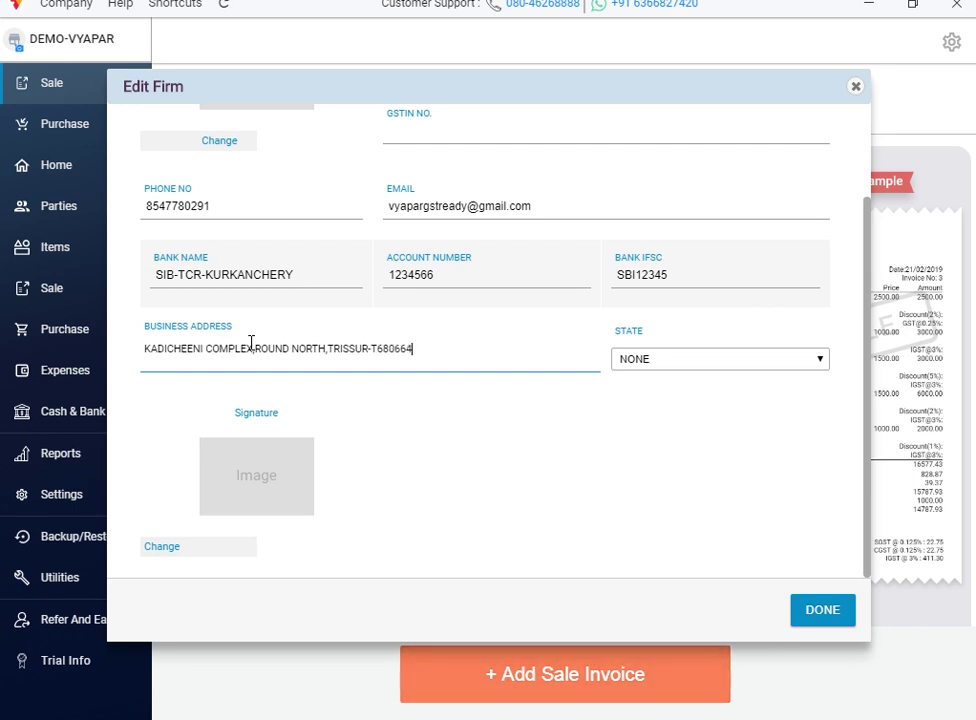
Step: Choose Kerala as the firm's state from the State list
left_click(773, 365)
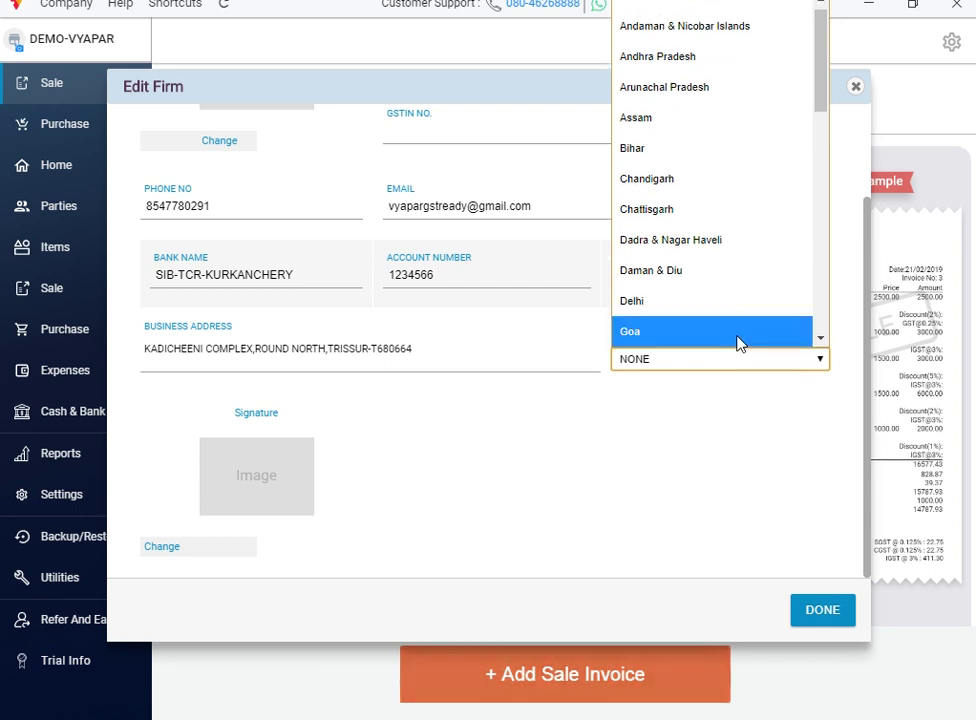
key("k")
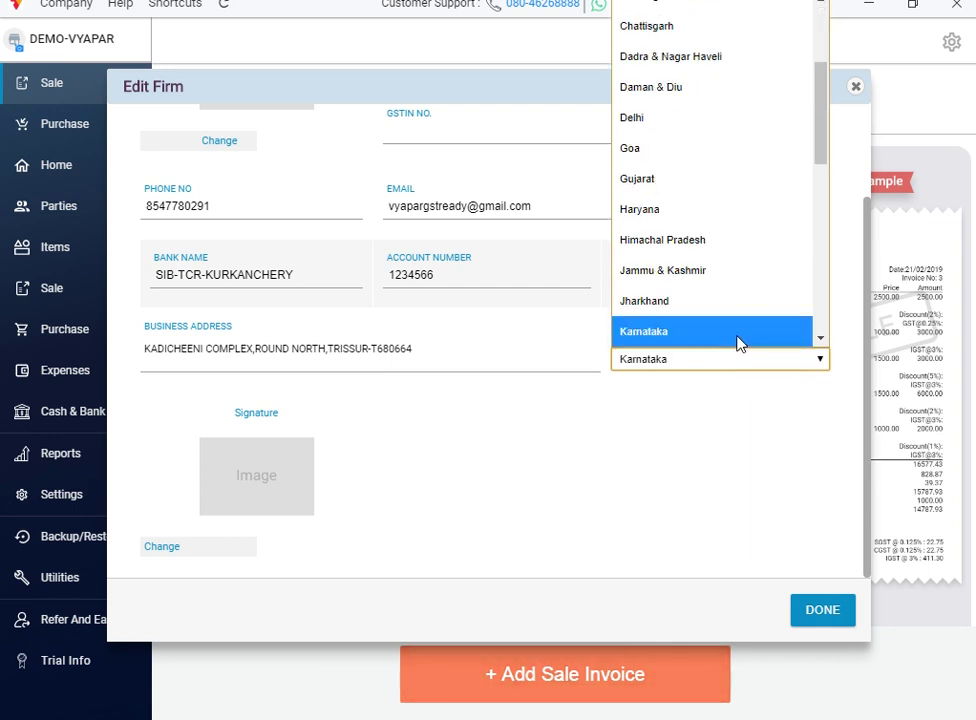
left_click(820, 341)
left_click(820, 341)
left_click(820, 341)
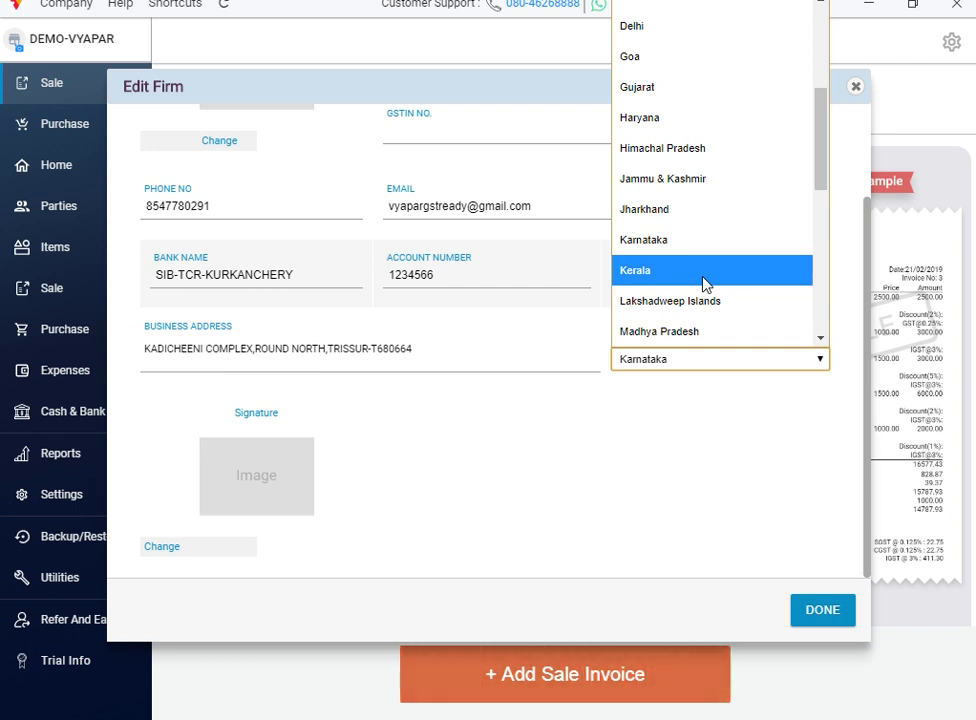
left_click(705, 280)
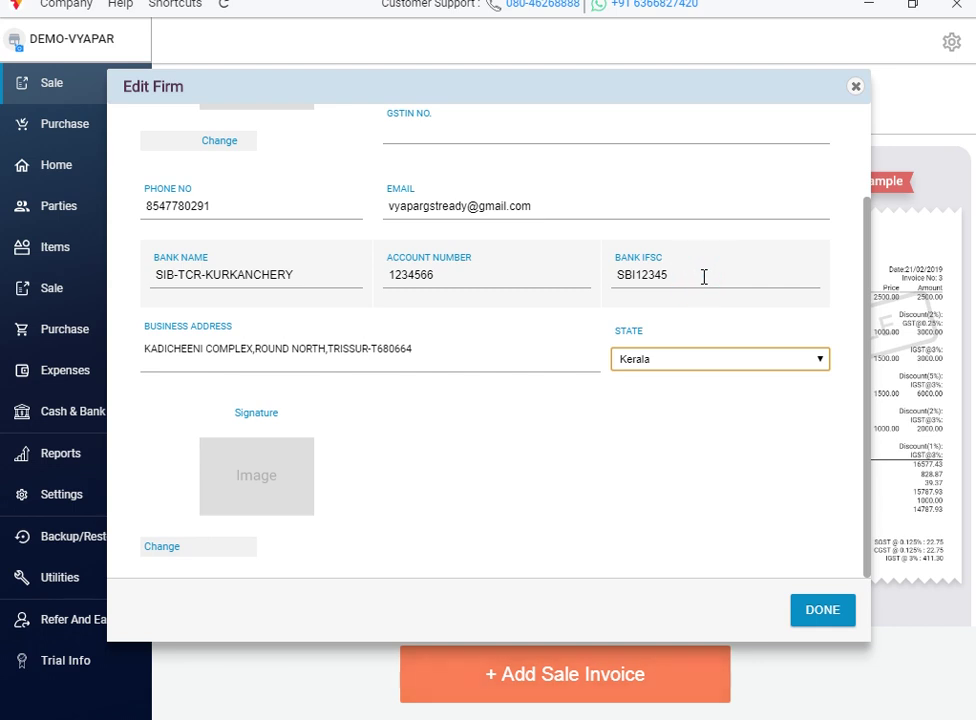
Step: Review the Edit Firm fields and save the DEMO-VYAPAR firm details with DONE
left_click(245, 483)
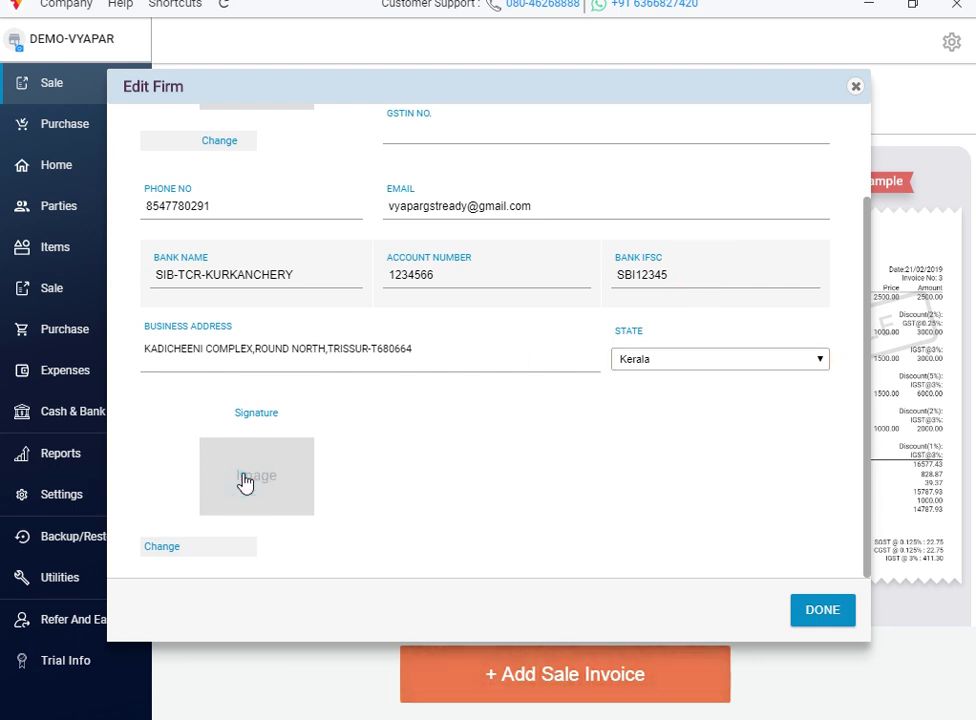
left_click(257, 407)
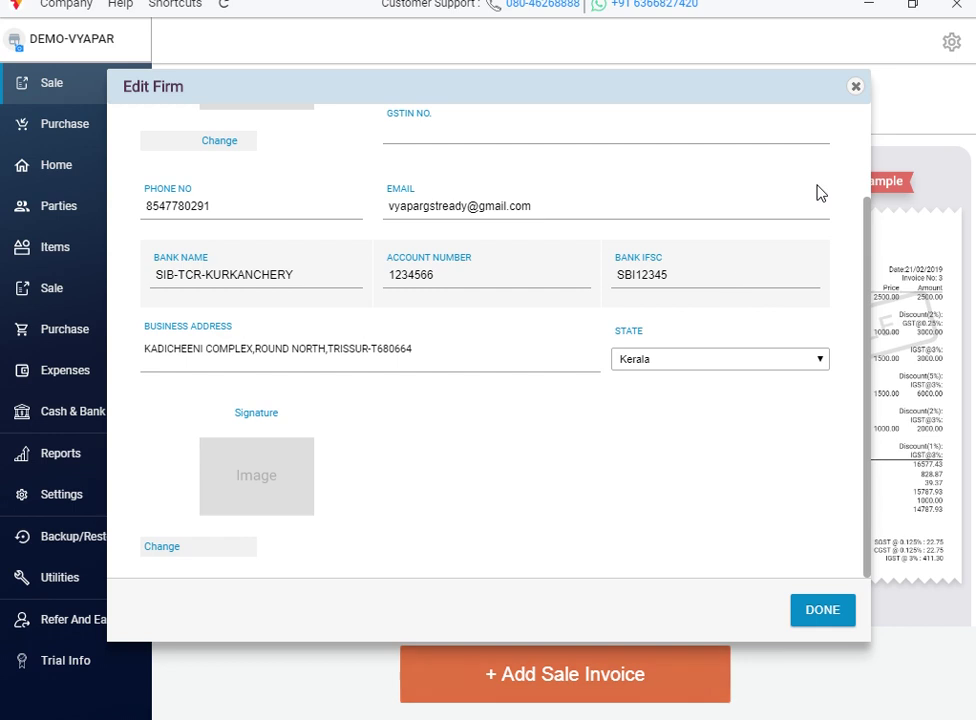
left_click(865, 157)
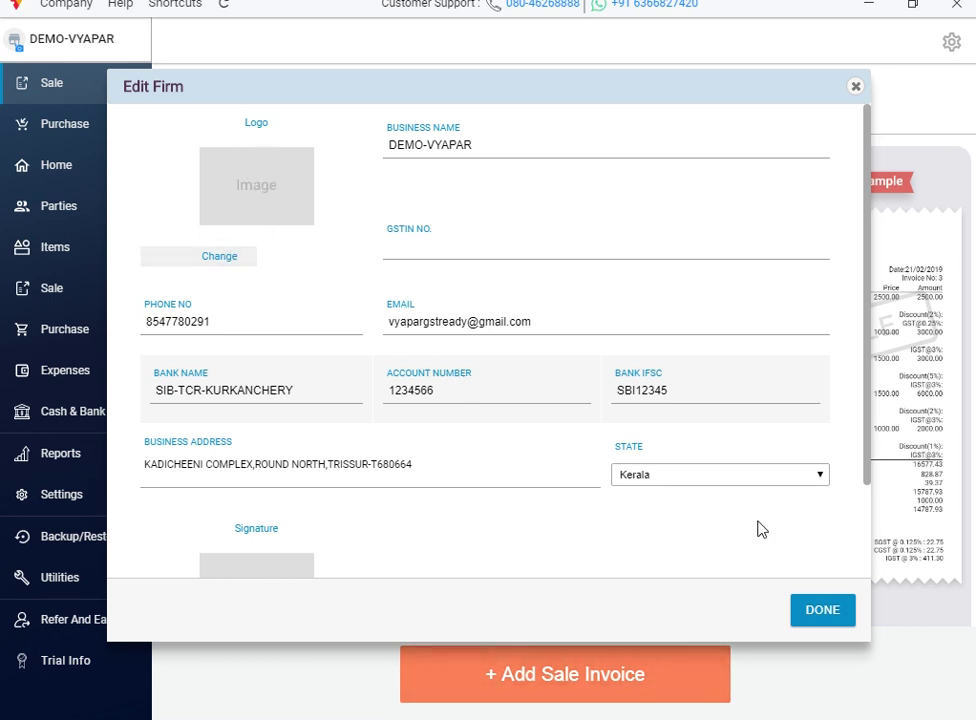
left_click(867, 568)
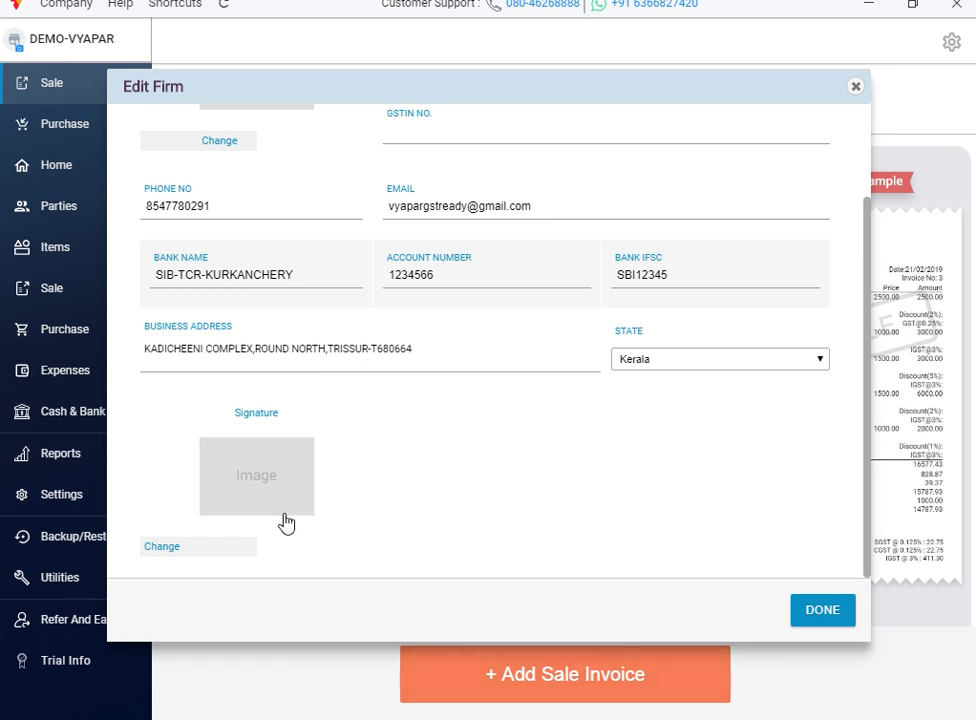
left_click(843, 611)
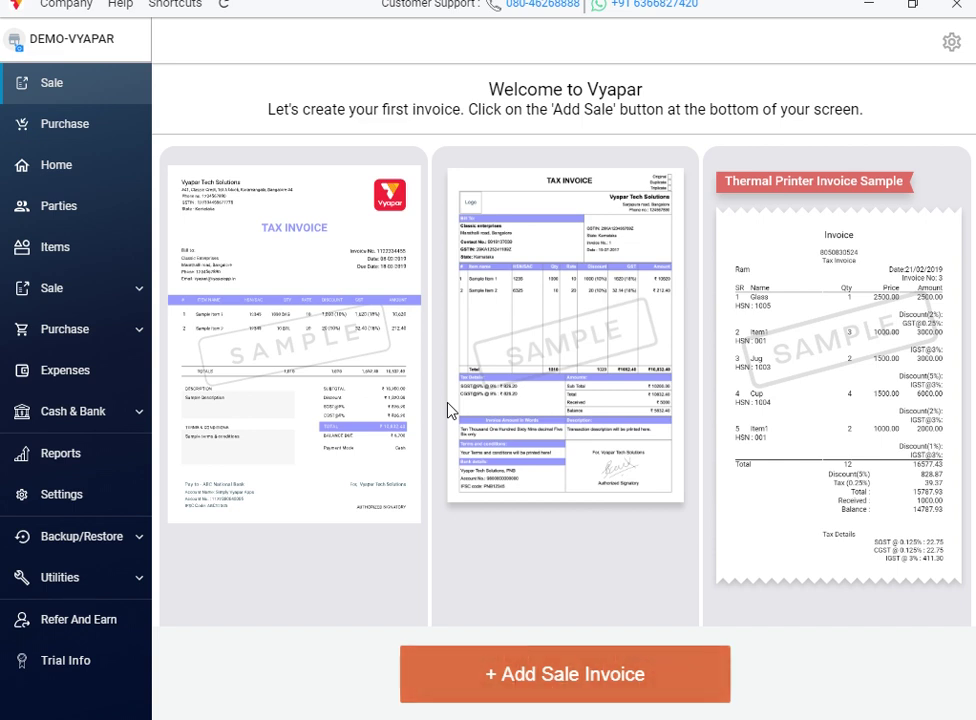
Step: Reopen DEMO-VYAPAR's Edit Firm form and look through its saved e-mail, bank, address and state
left_click(78, 46)
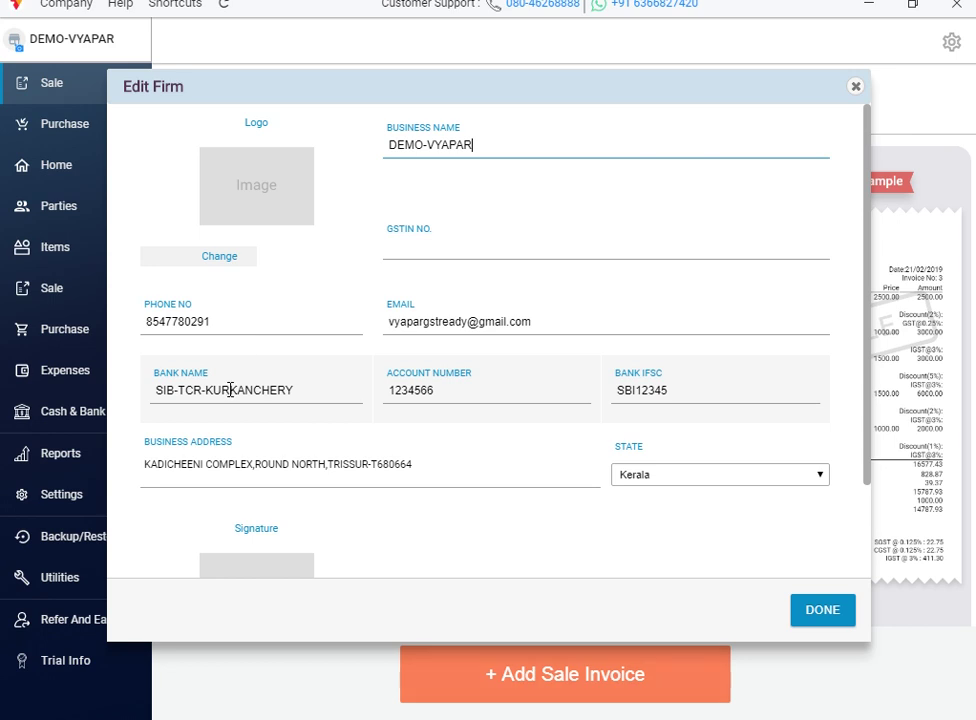
left_click(233, 321)
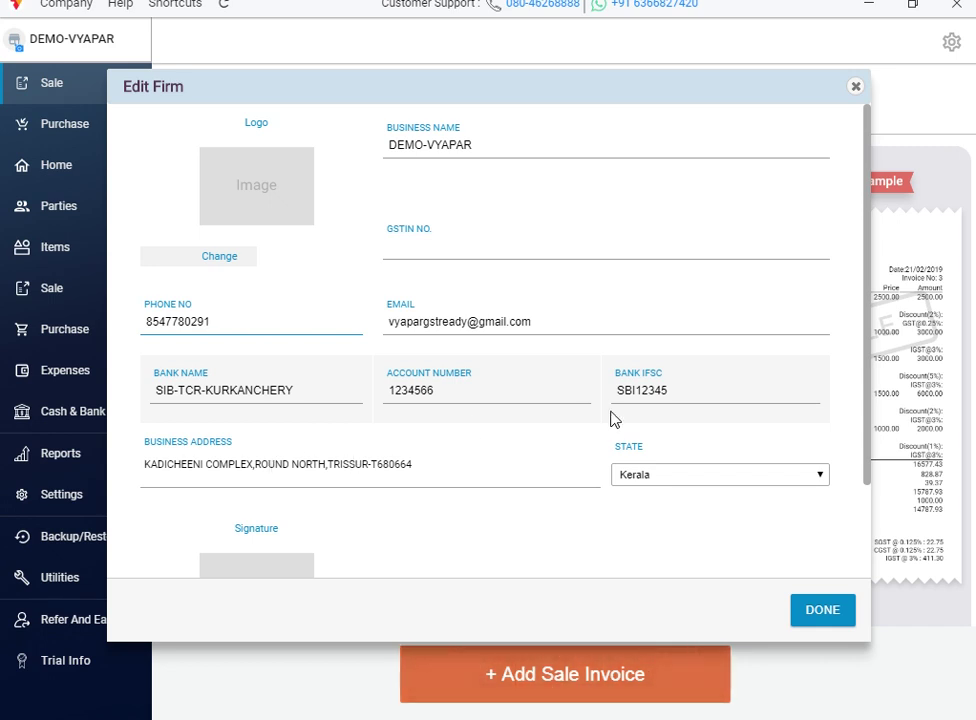
left_click(867, 558)
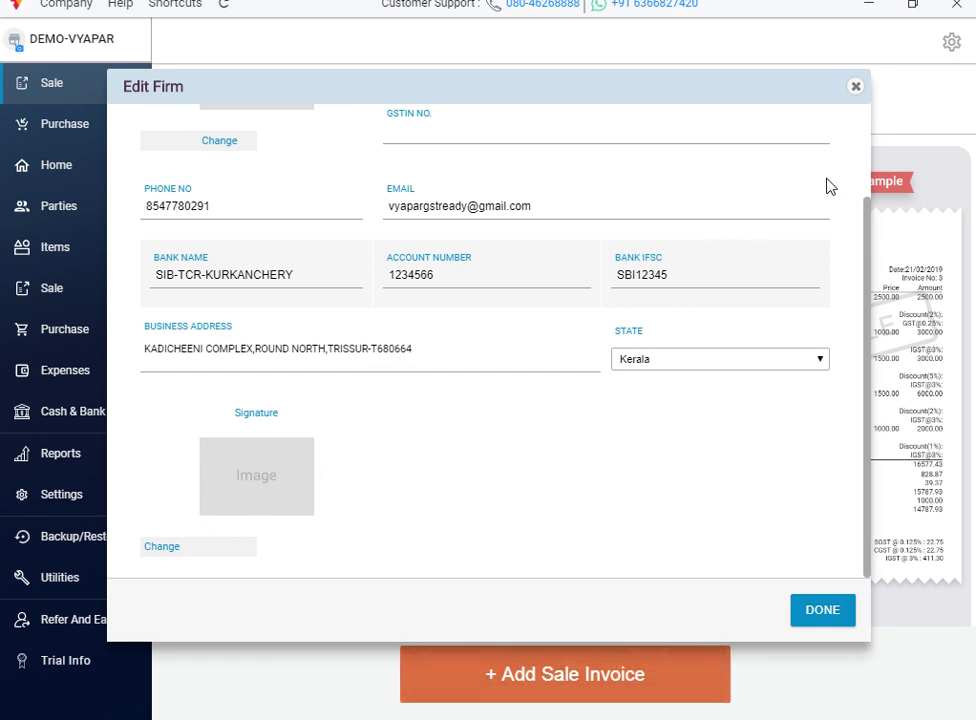
left_click(867, 138)
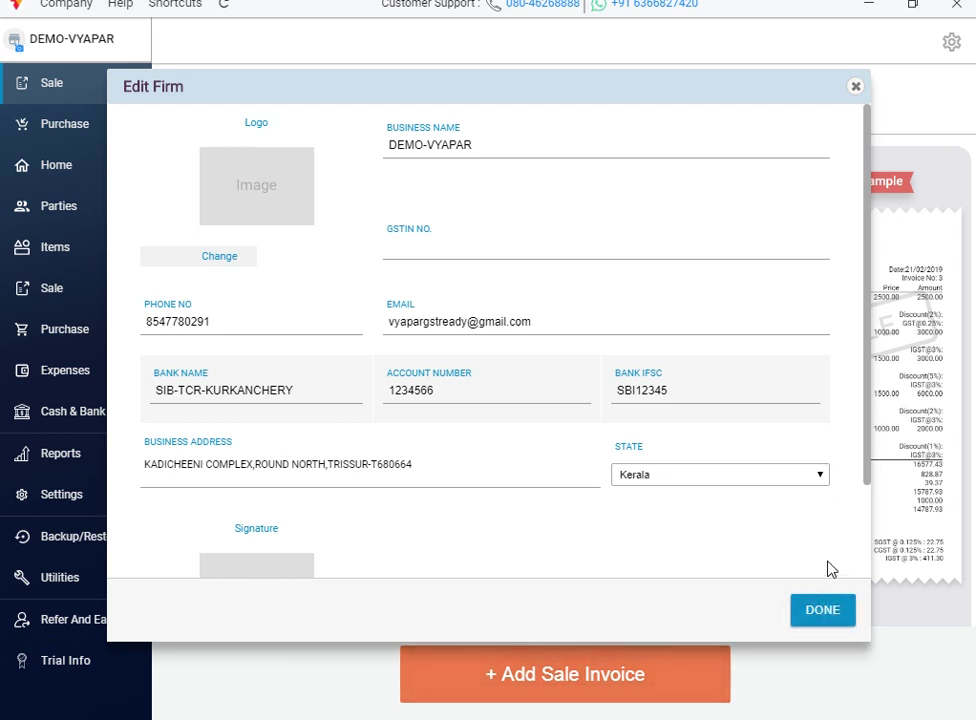
Step: Confirm the DEMO-VYAPAR firm edits with DONE, landing back on the Sale welcome page
left_click(822, 611)
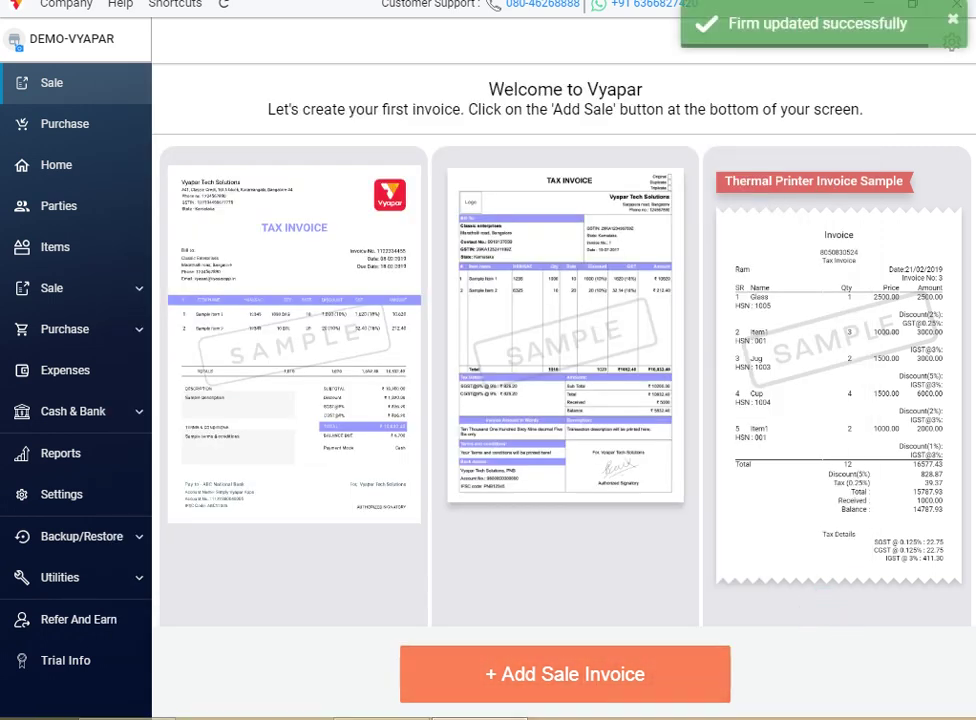
mouse_move(725, 712)
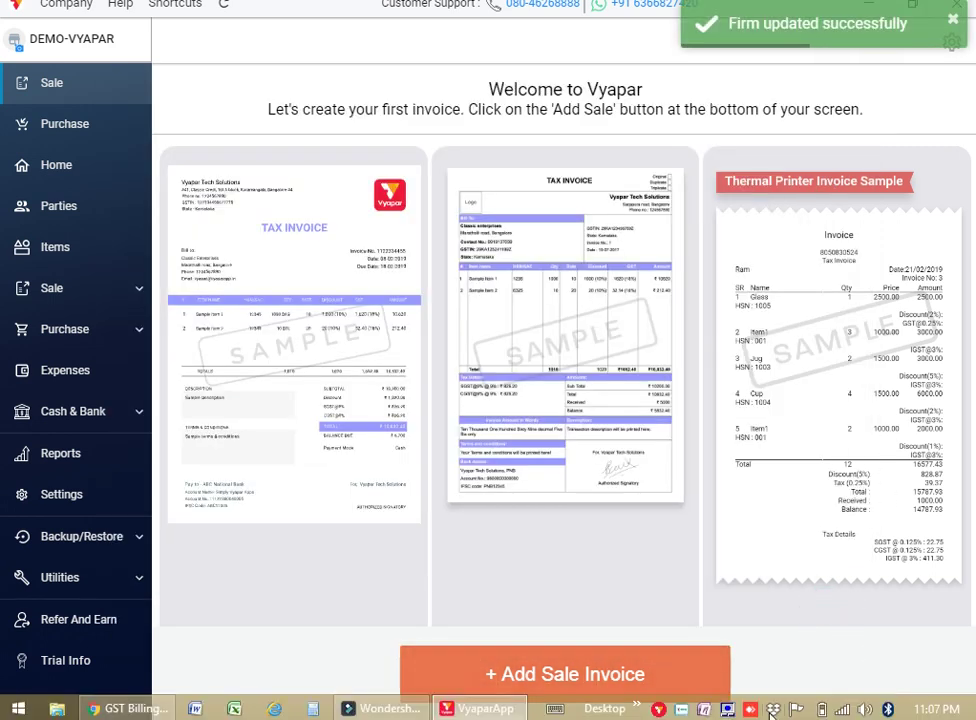
right_click(686, 712)
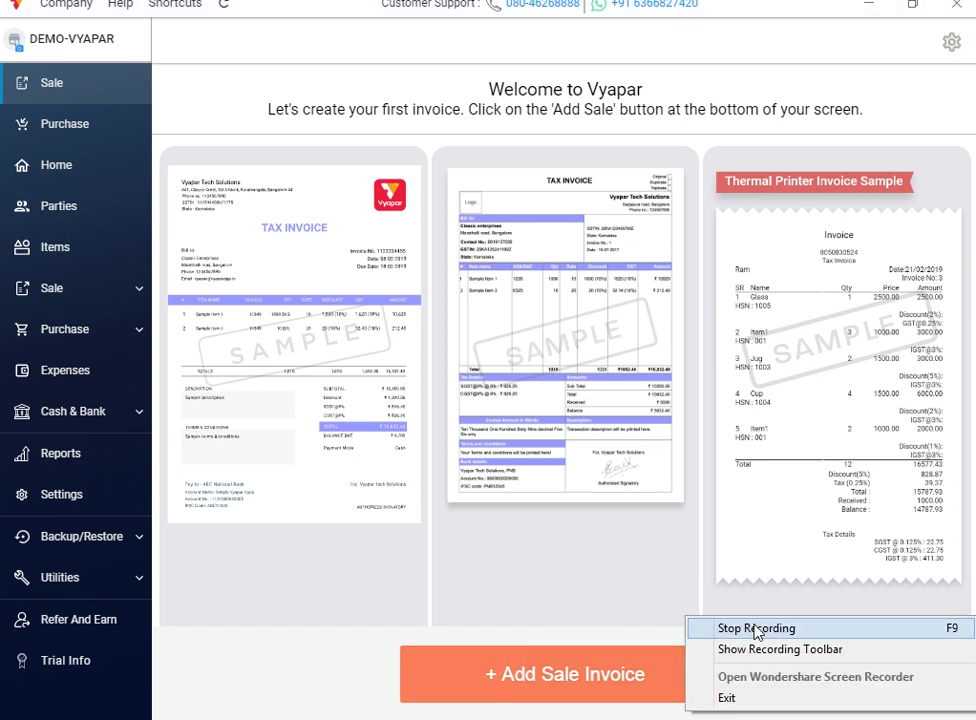